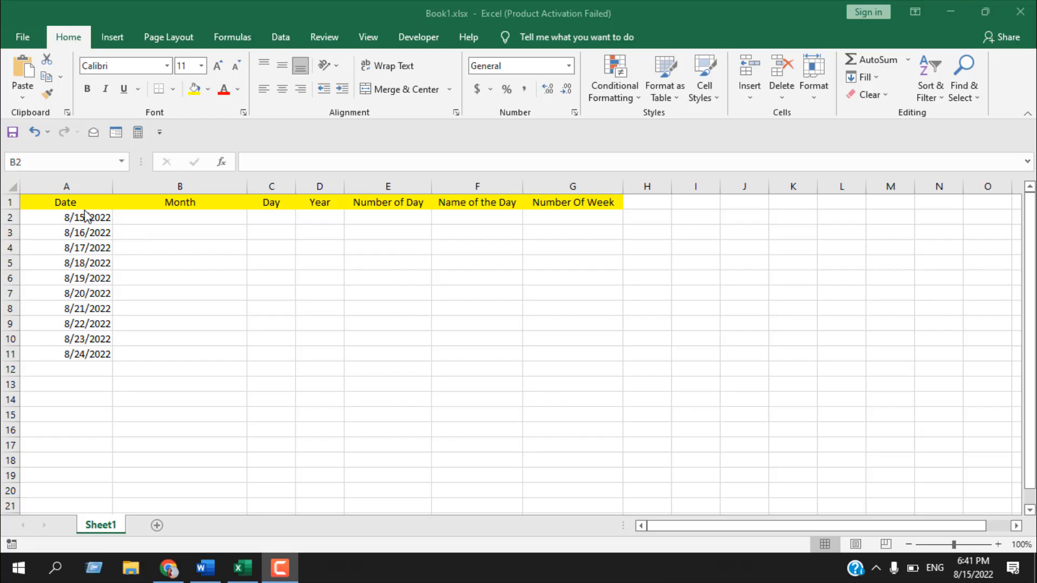
# Enter =MONTH(A2) in cell B2 to extract the month from the first date.
pyautogui.click(157, 223)
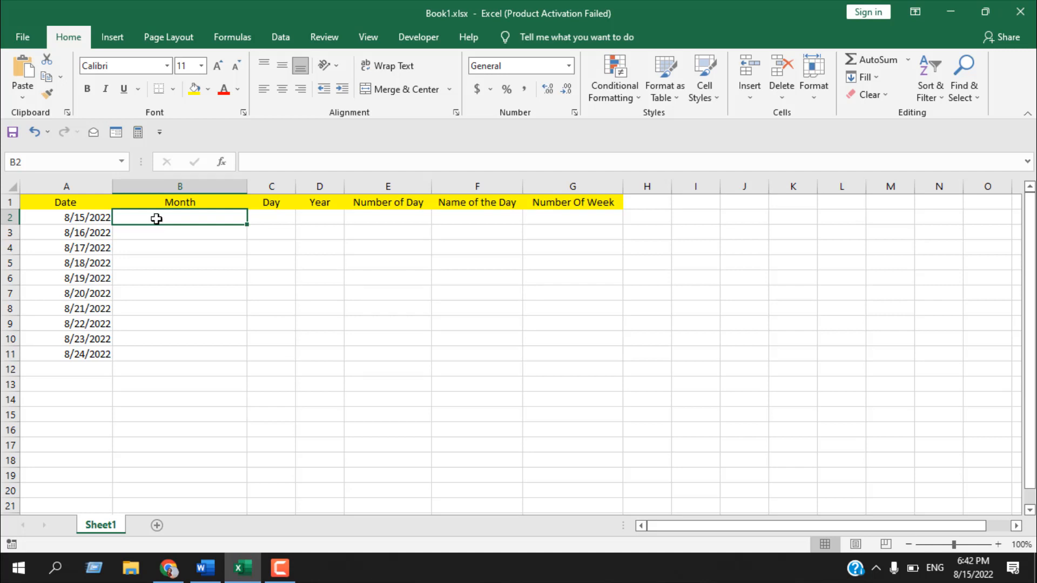
pyautogui.write('=M')
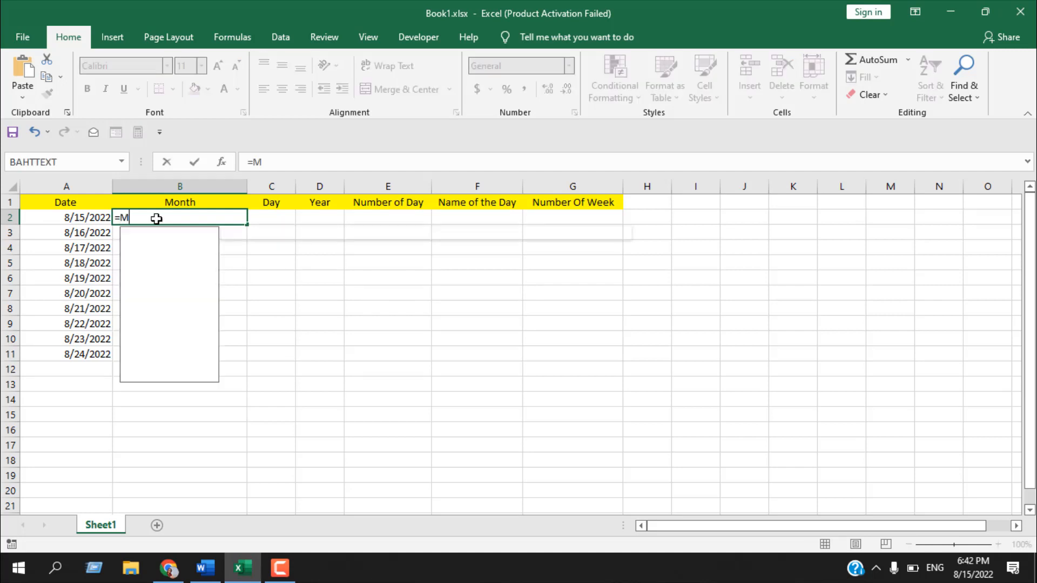
pyautogui.write('onth')
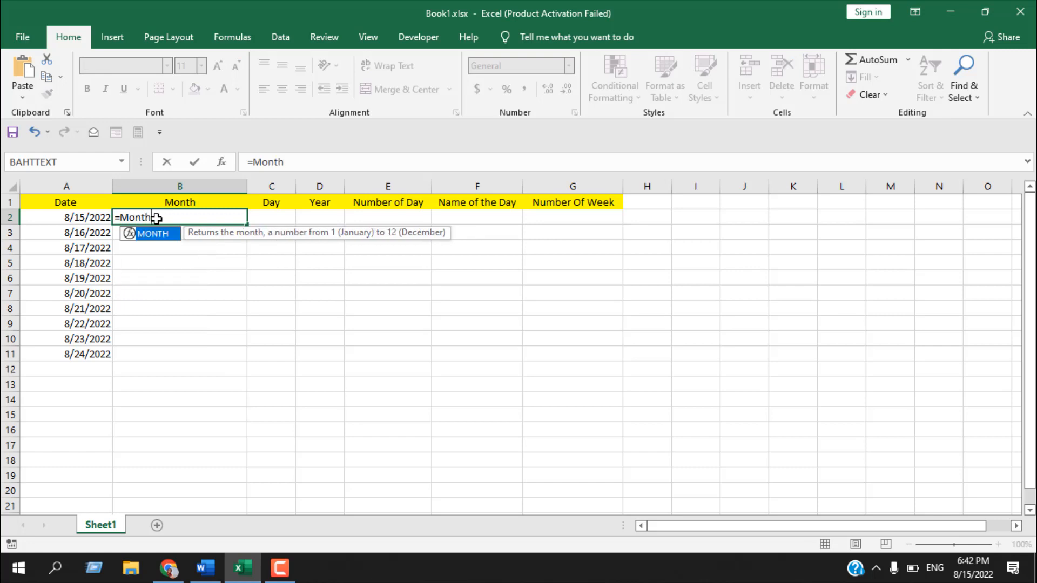
pyautogui.doubleClick(155, 236)
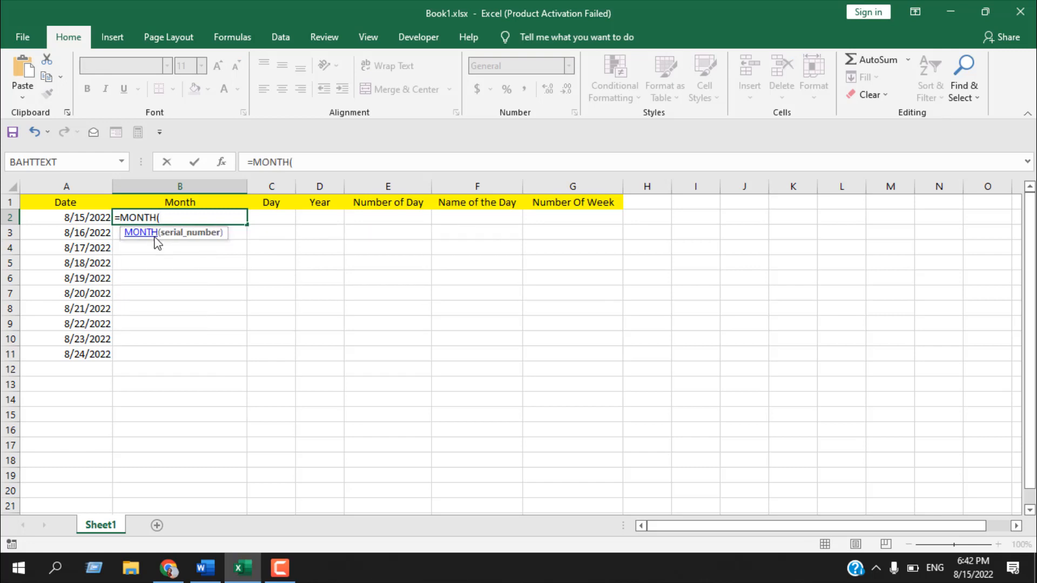
pyautogui.click(98, 216)
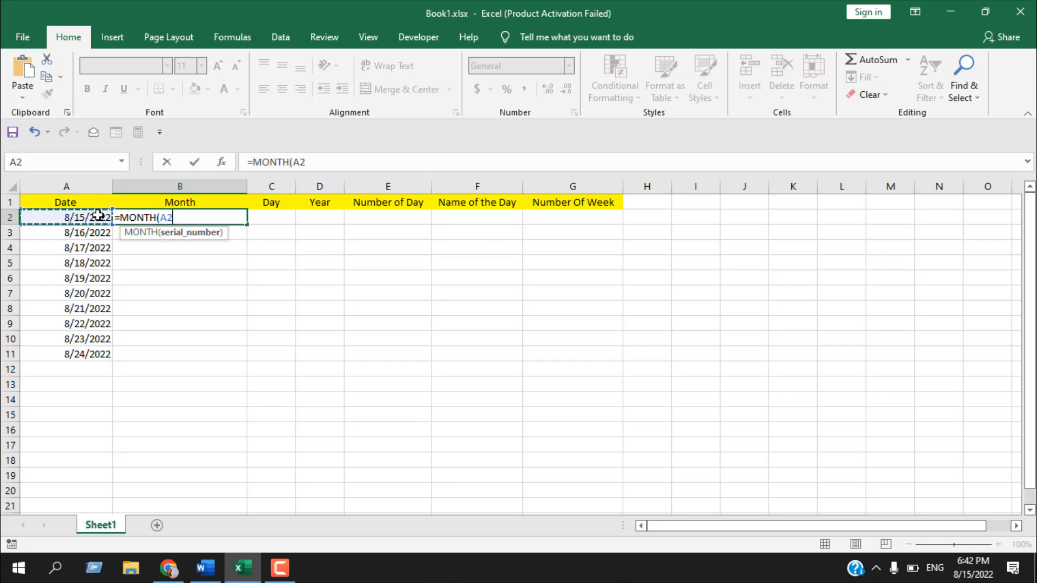
pyautogui.write(')')
pyautogui.press('Return')
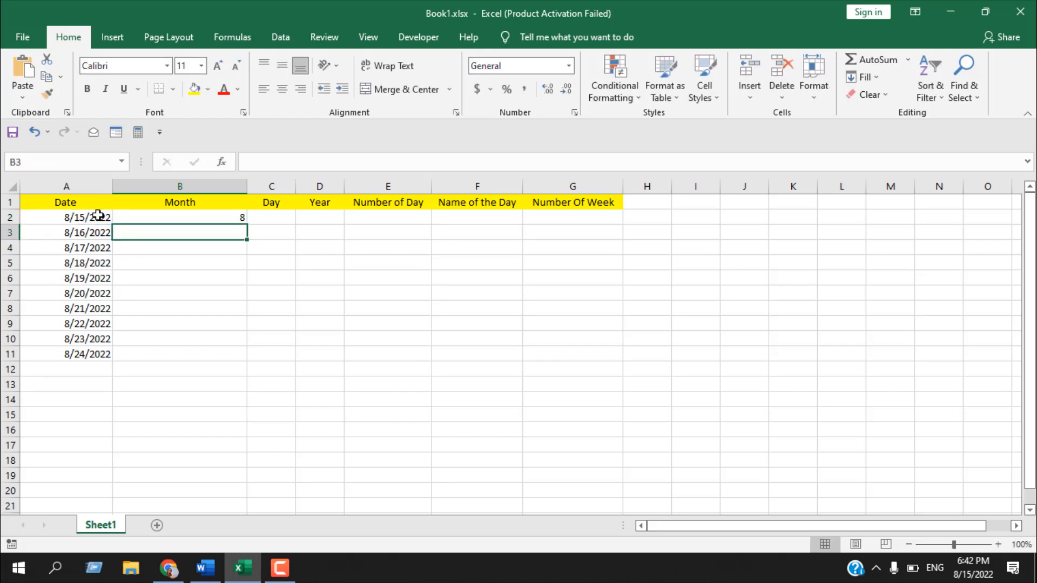
pyautogui.click(194, 218)
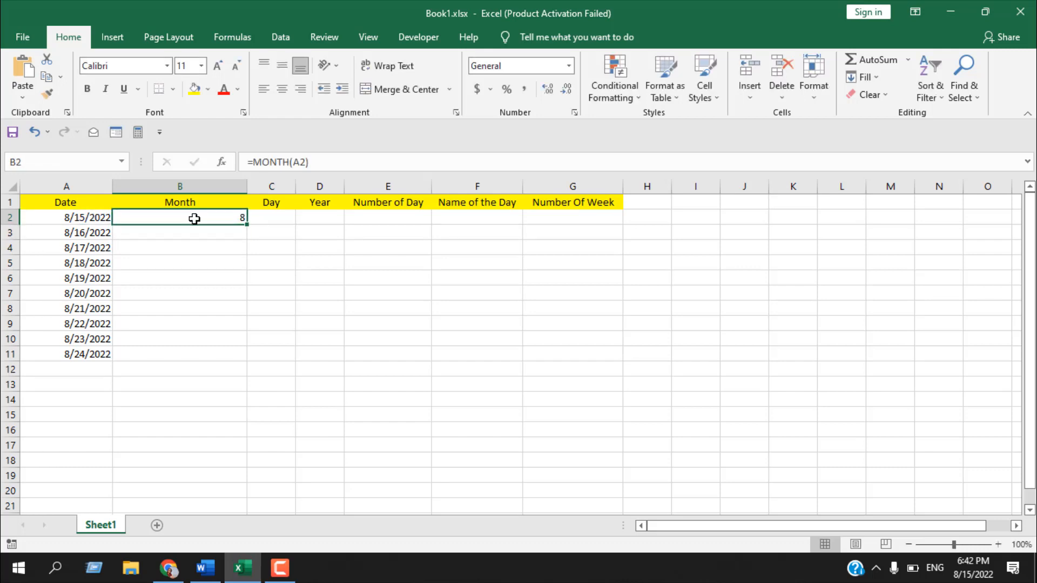
# Enter =DAY(A2) in cell C2 to extract the day from the first date.
pyautogui.click(285, 217)
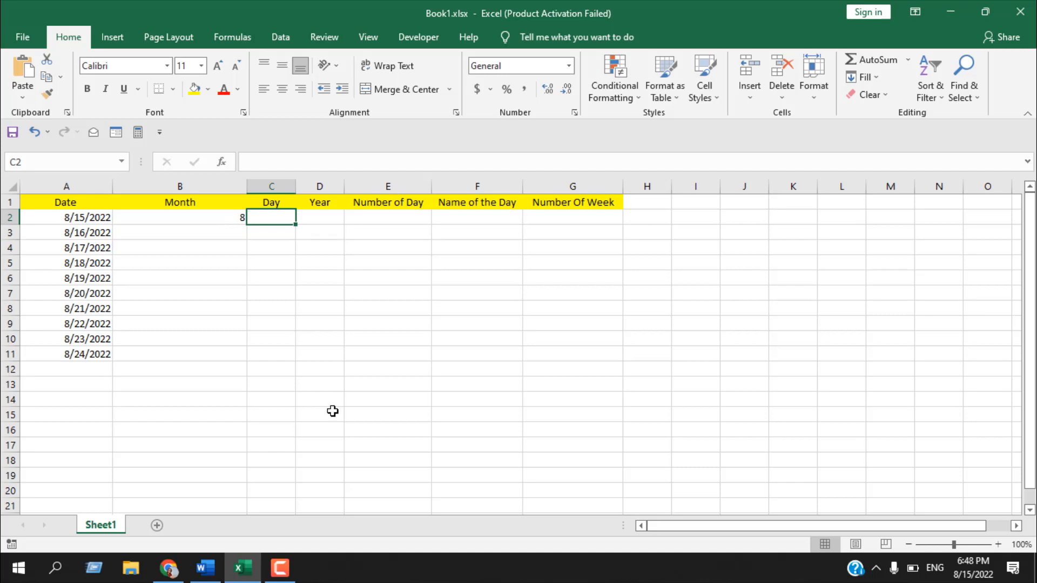
pyautogui.write('=')
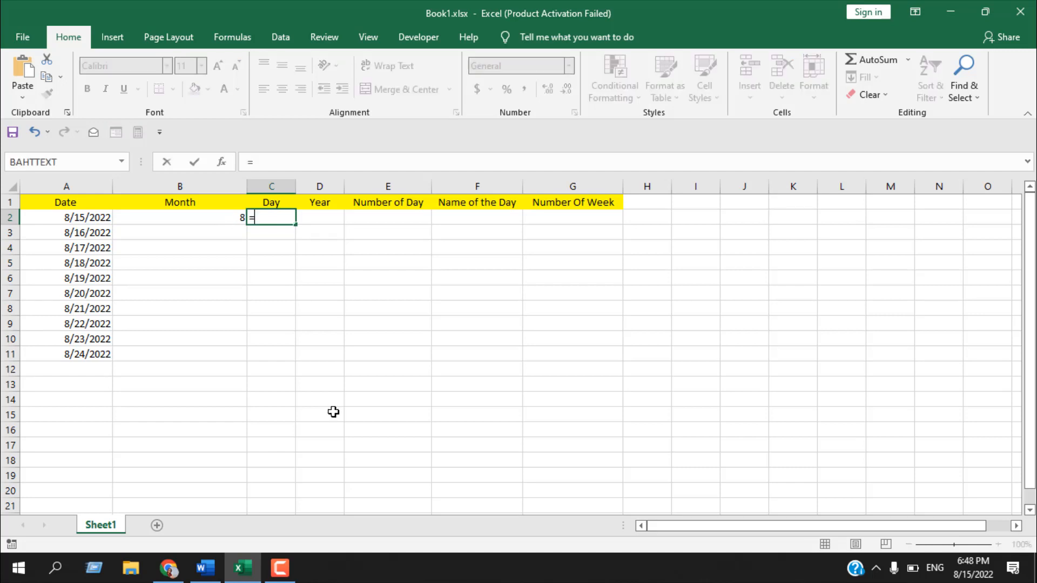
pyautogui.write('day')
pyautogui.press('Tab')
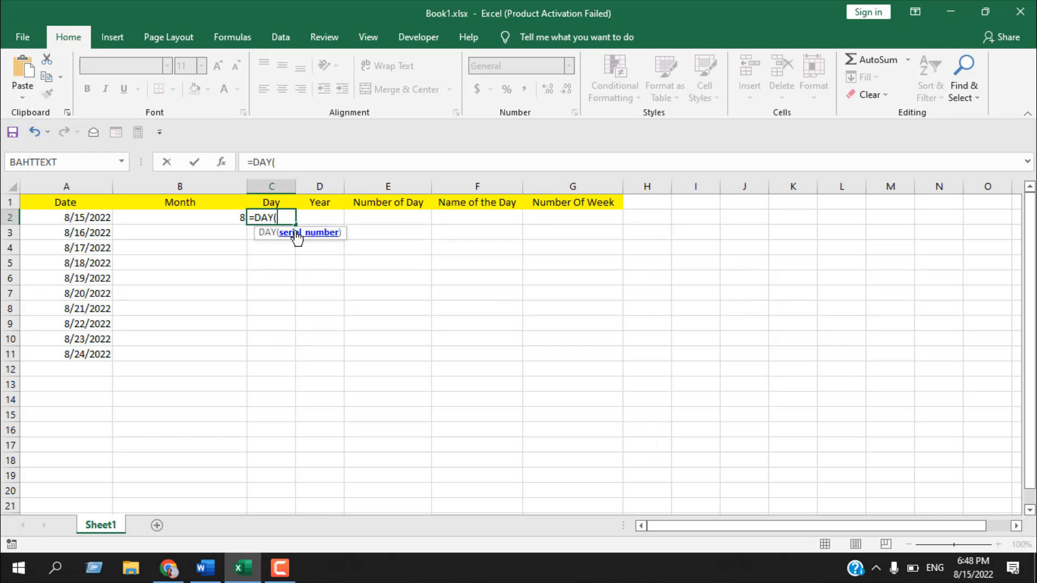
pyautogui.click(100, 221)
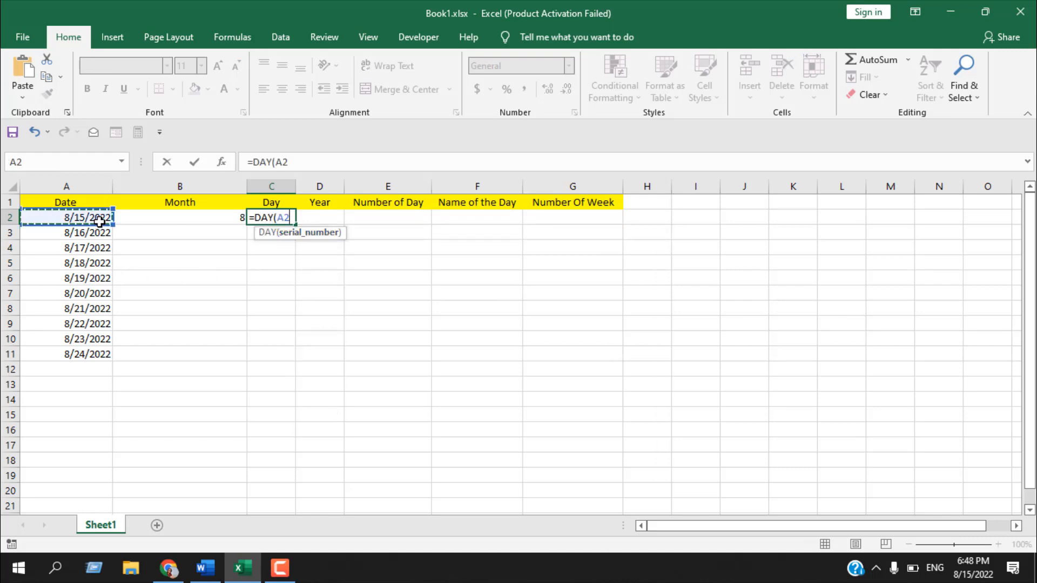
pyautogui.write(')')
pyautogui.hotkey('ctrl', 'Return')
pyautogui.press('Return')
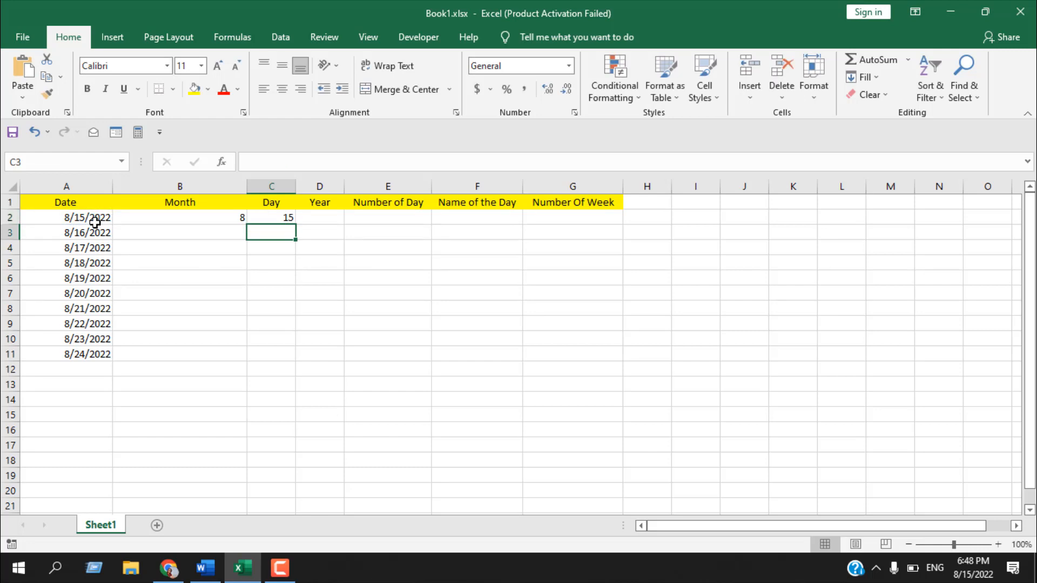
pyautogui.click(287, 219)
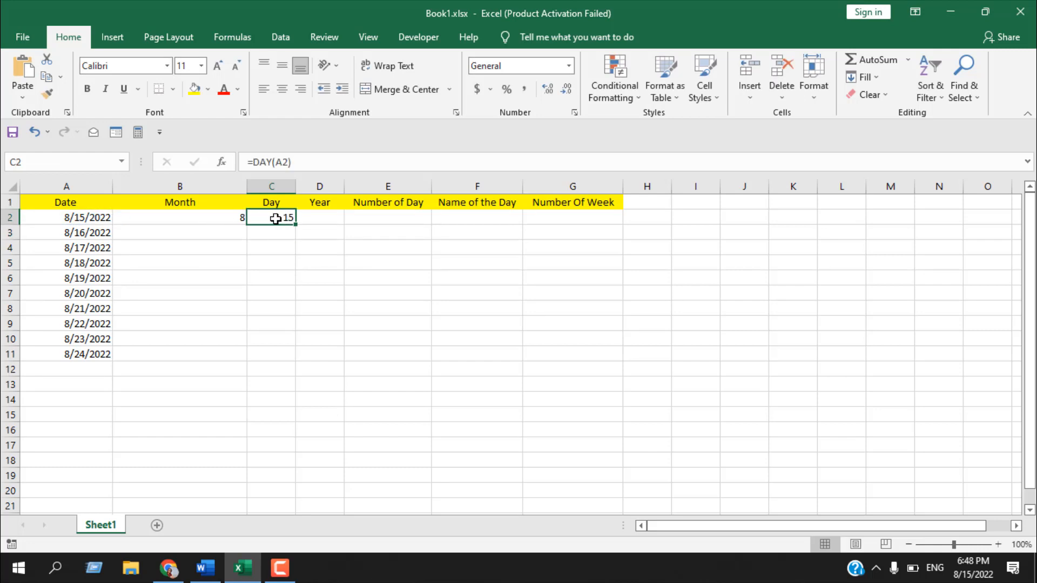
pyautogui.click(231, 216)
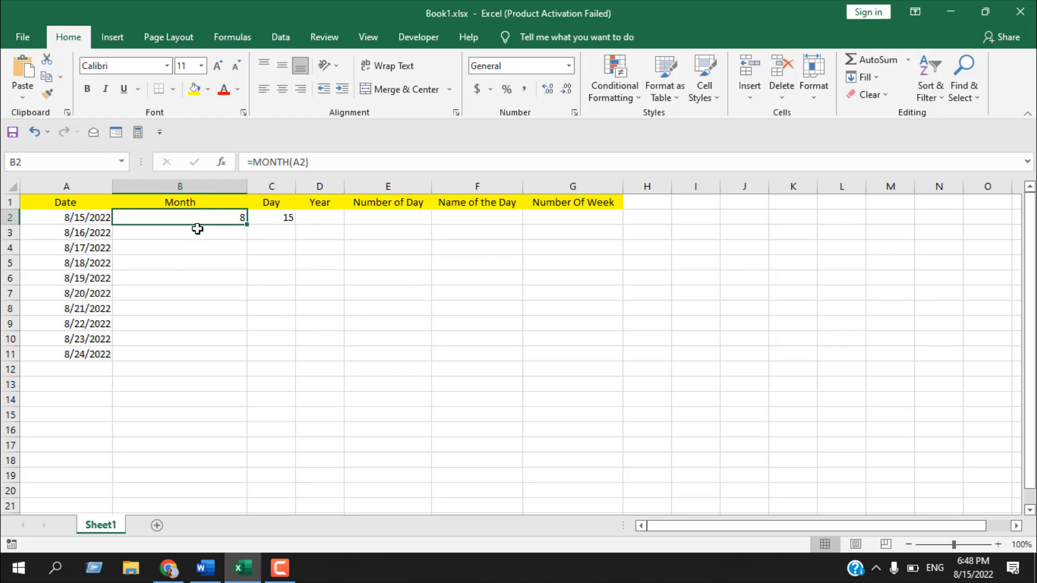
# Enter =YEAR(A2) in cell D2 to extract the year from the first date.
pyautogui.click(312, 223)
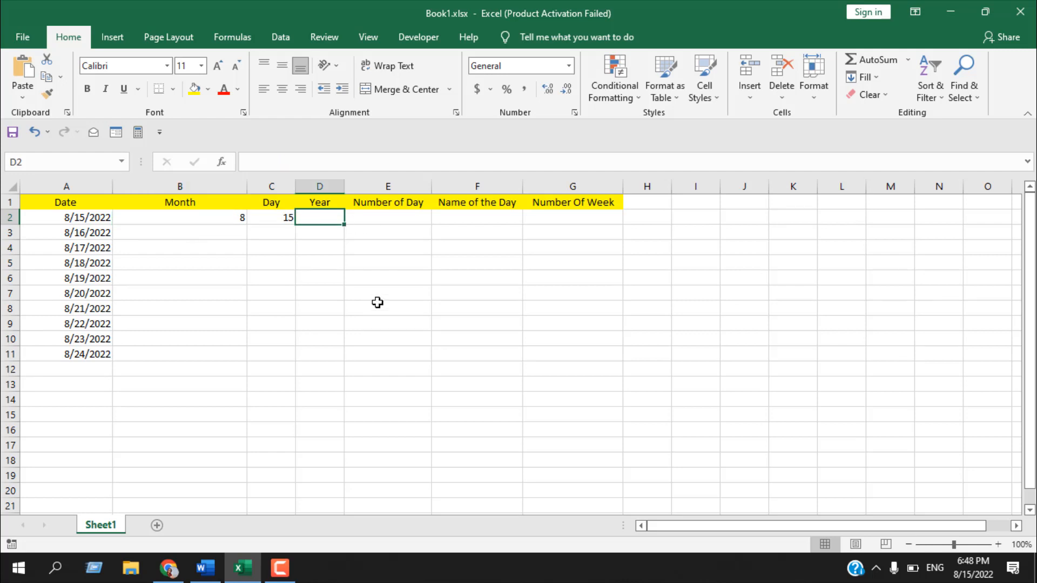
pyautogui.write('=y')
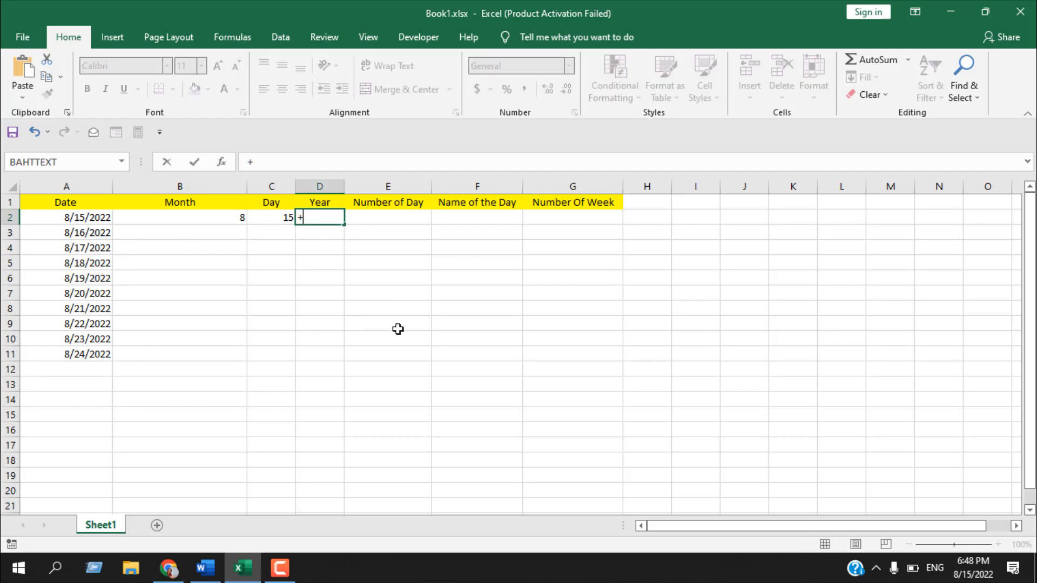
pyautogui.write('ear')
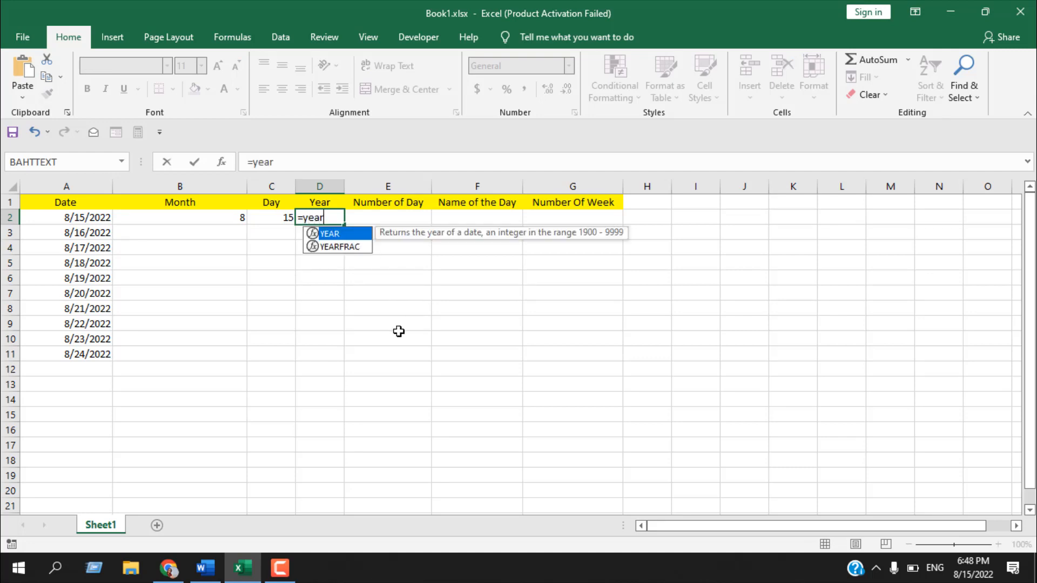
pyautogui.press('Tab')
pyautogui.click(80, 217)
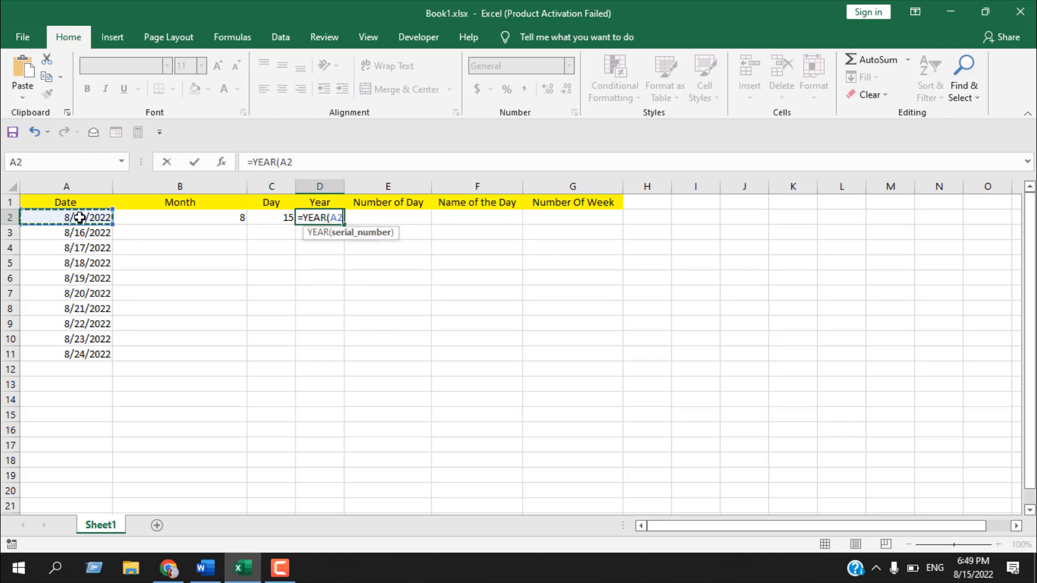
pyautogui.write(')')
pyautogui.press('Return')
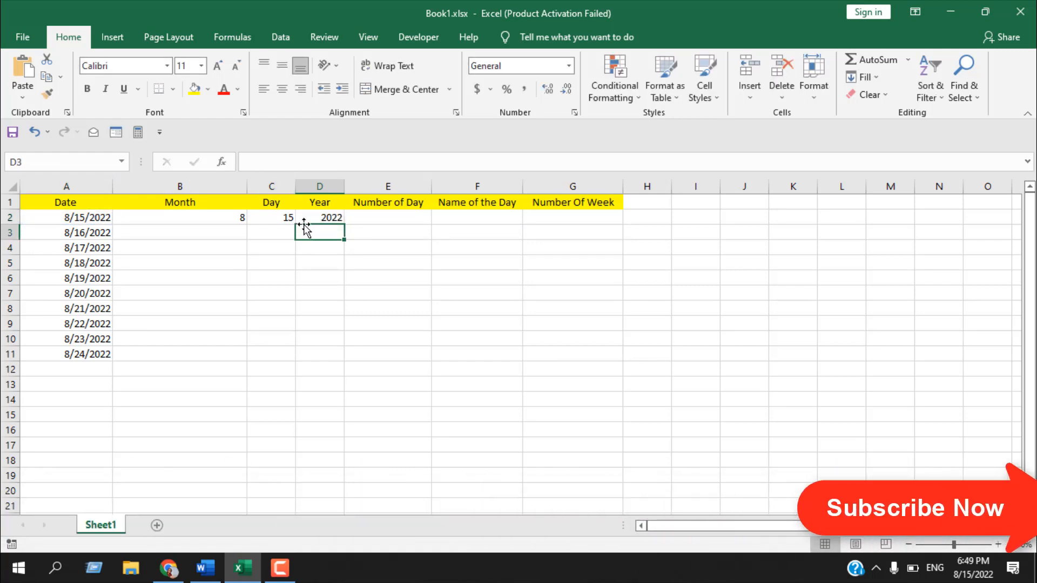
# Enter =WEEKDAY(A2) in the Number of Day cell E2 to get the weekday number of the first date.
pyautogui.click(361, 219)
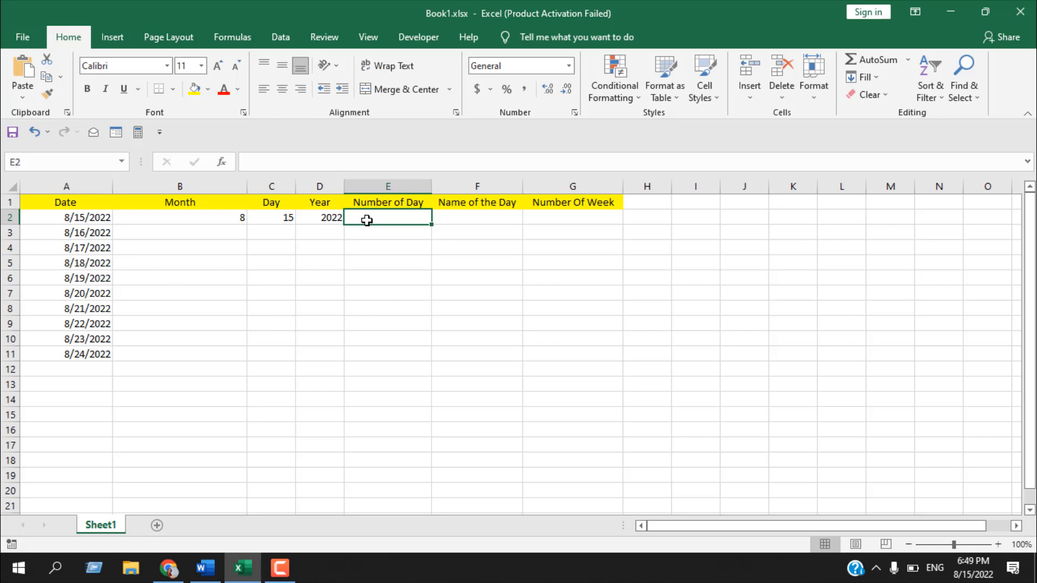
pyautogui.write('=')
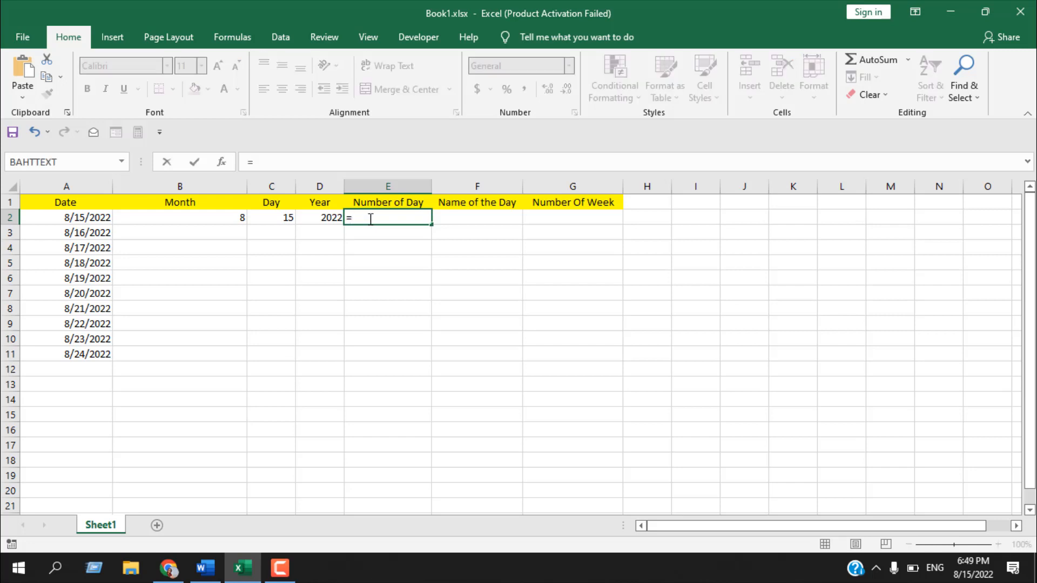
pyautogui.write('week')
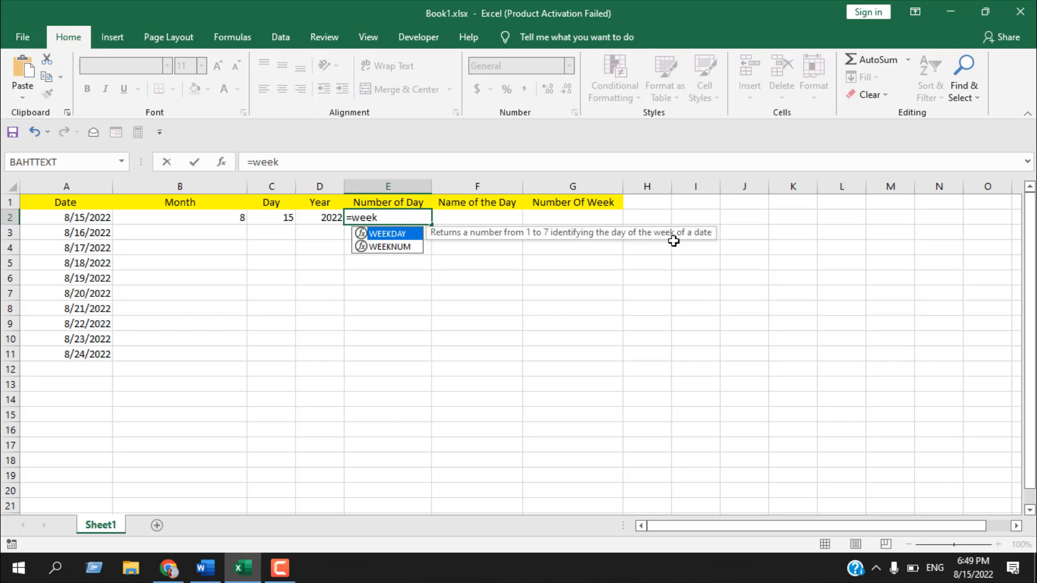
pyautogui.doubleClick(402, 234)
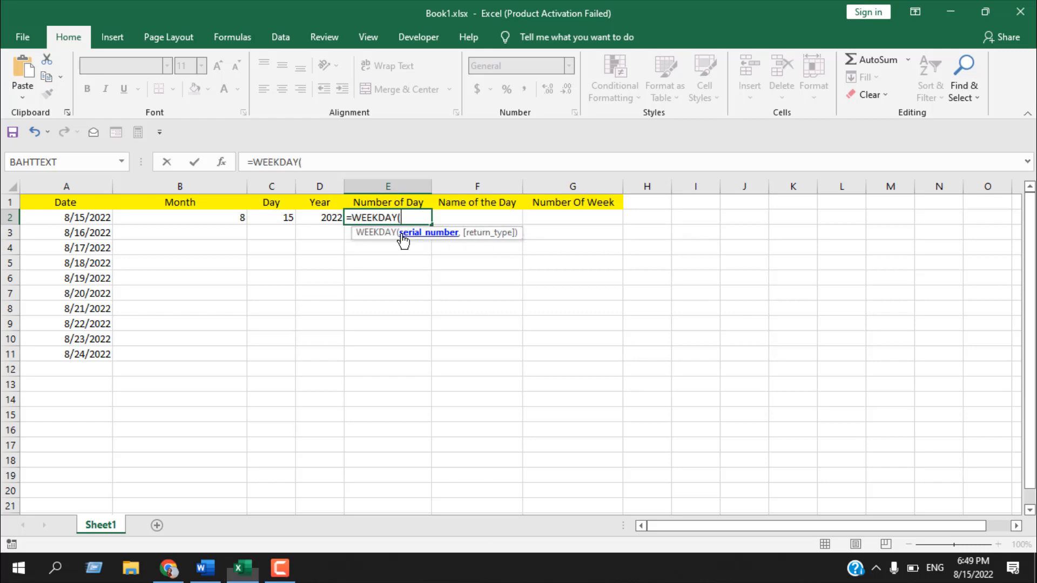
pyautogui.click(100, 217)
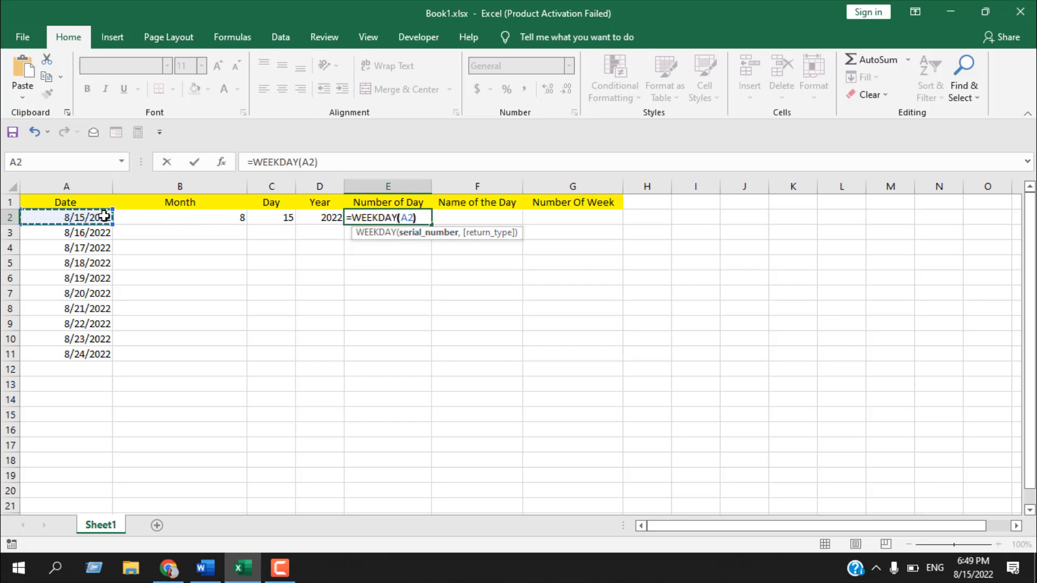
pyautogui.write(')')
pyautogui.press('Return')
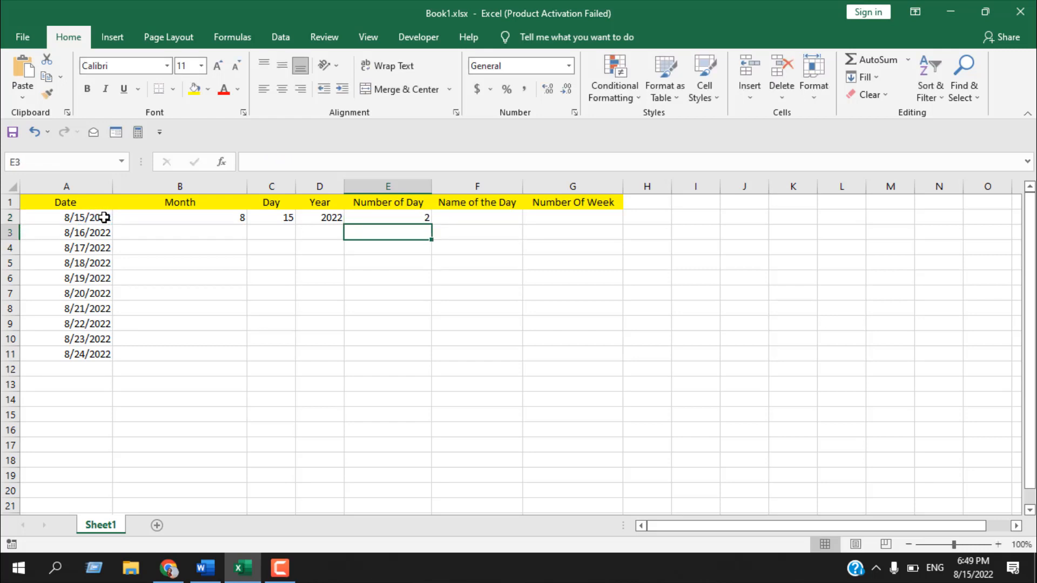
pyautogui.click(390, 217)
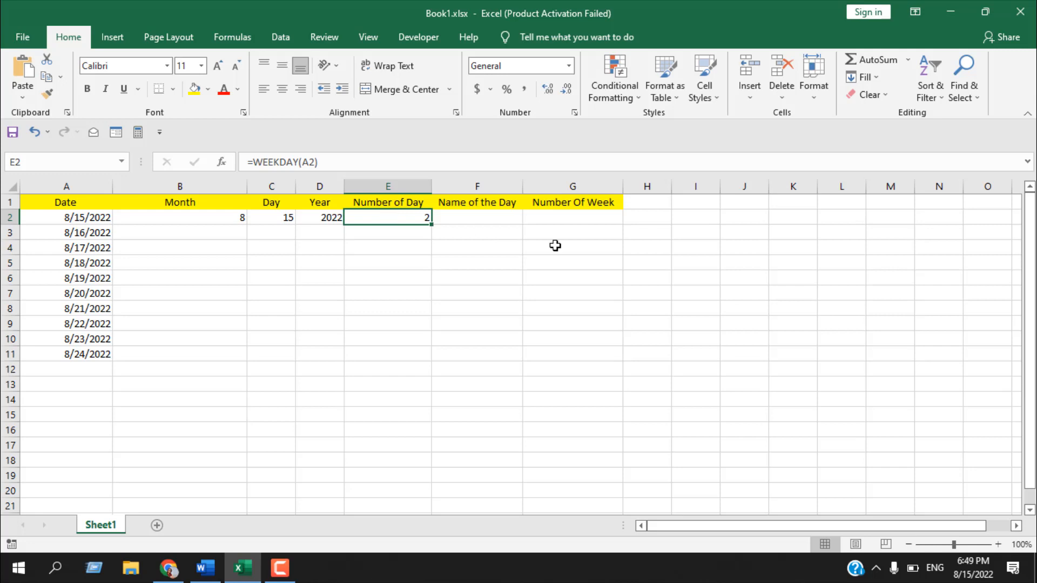
# Copy the WEEKDAY formula from cell E2 into the Name of the Day cell F2.
pyautogui.click(463, 219)
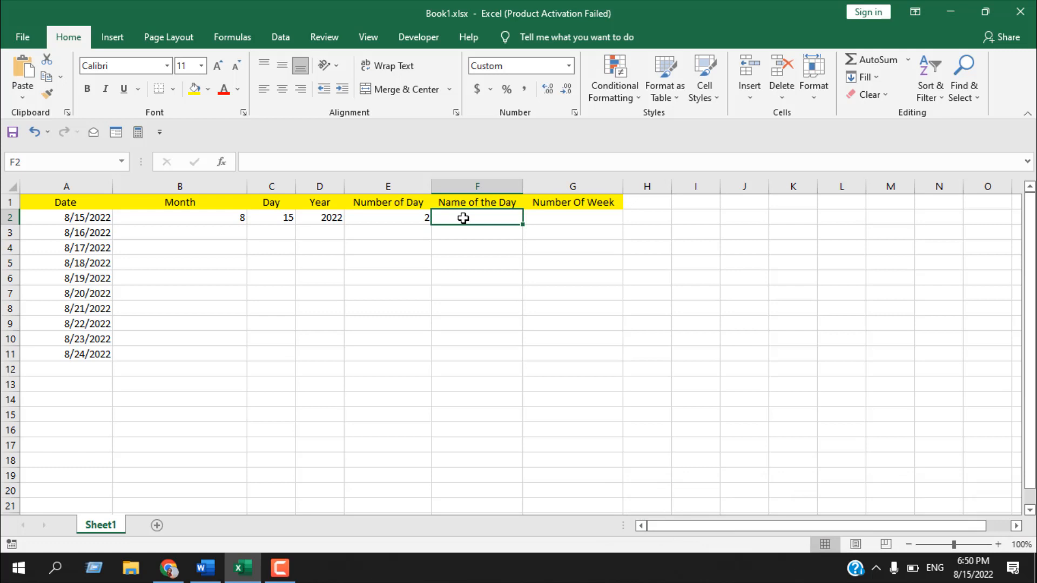
pyautogui.click(411, 216)
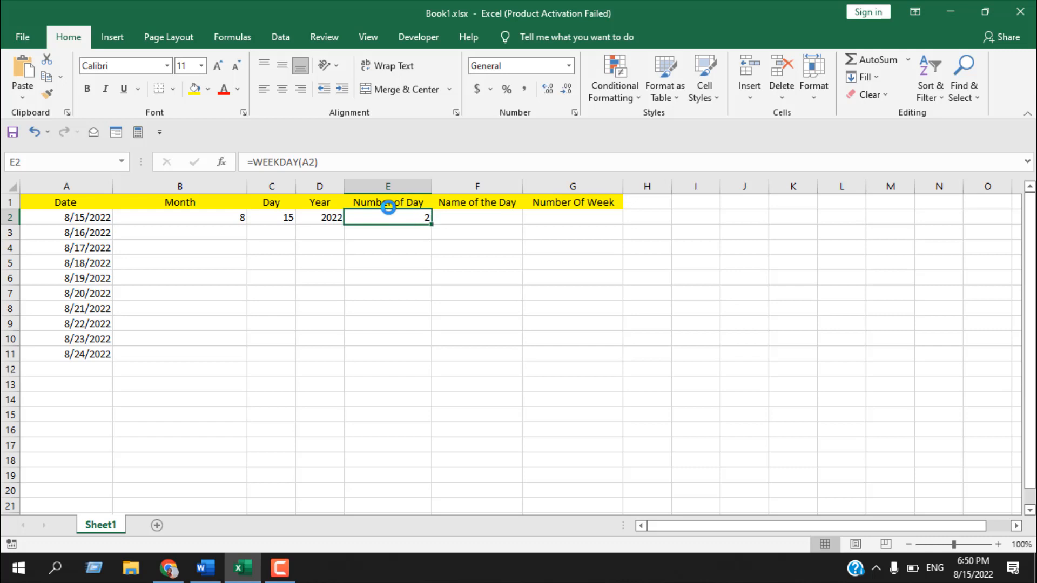
pyautogui.hotkey('ctrl', 'c')
pyautogui.click(468, 218)
pyautogui.hotkey('ctrl', 'v')
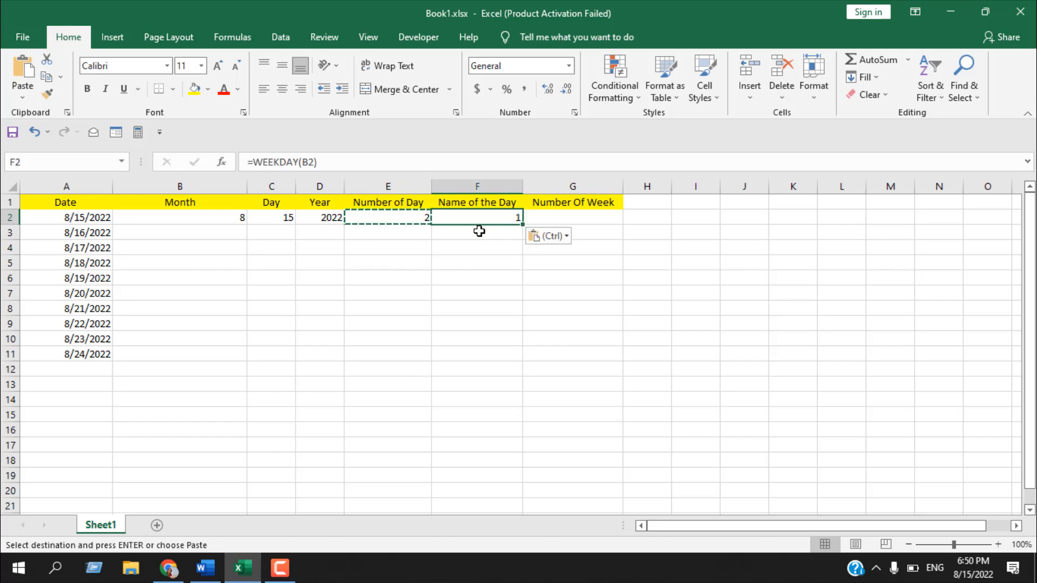
# Change the cell reference in F2's WEEKDAY formula to A2.
pyautogui.doubleClick(498, 218)
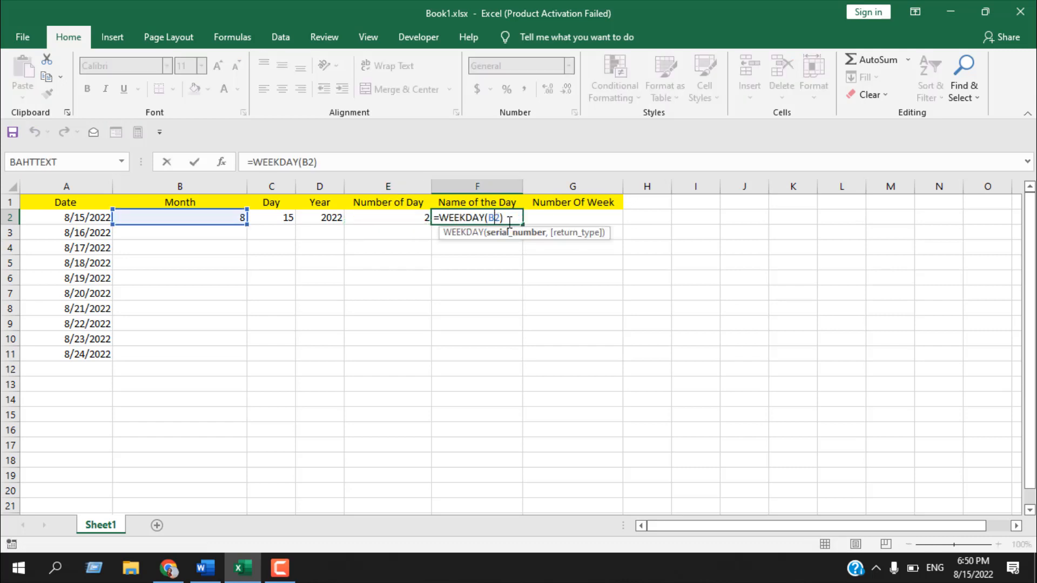
pyautogui.press('Delete')
pyautogui.press('BackSpace')
pyautogui.write('a2')
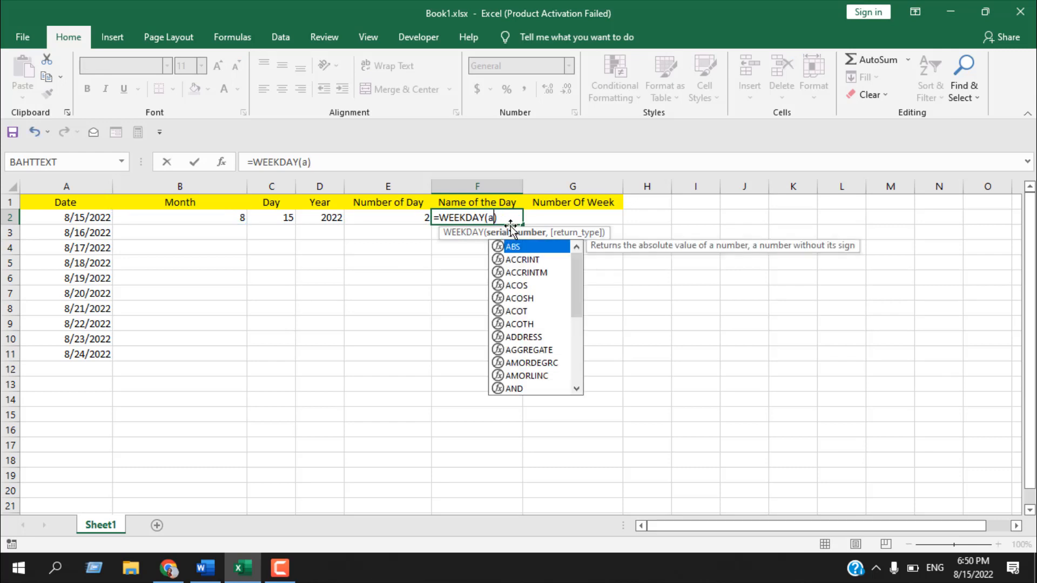
pyautogui.press('Return')
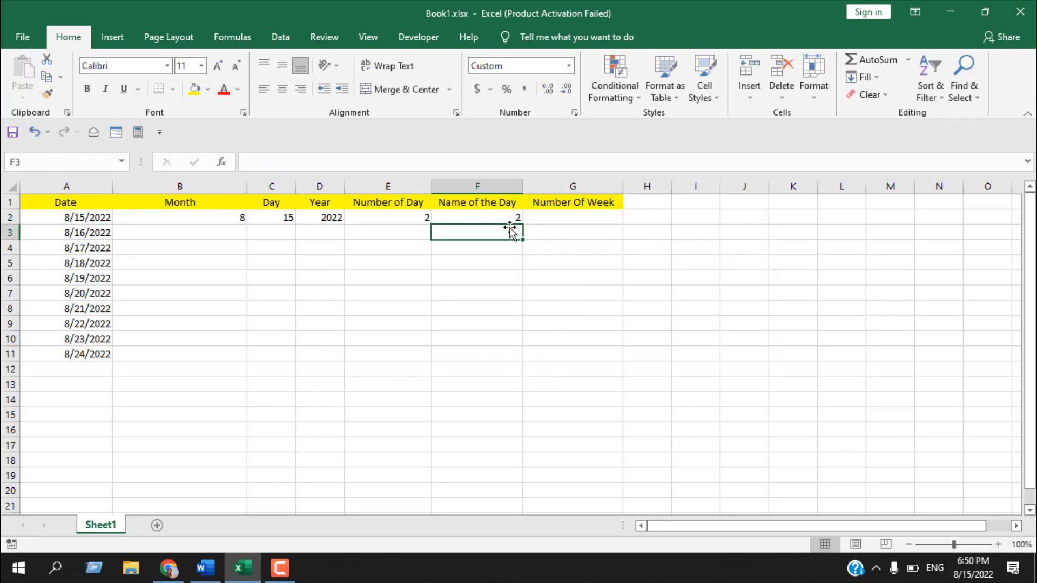
# Apply the custom number format dddd to the Name of the Day cells F2:F11.
pyautogui.click(496, 219)
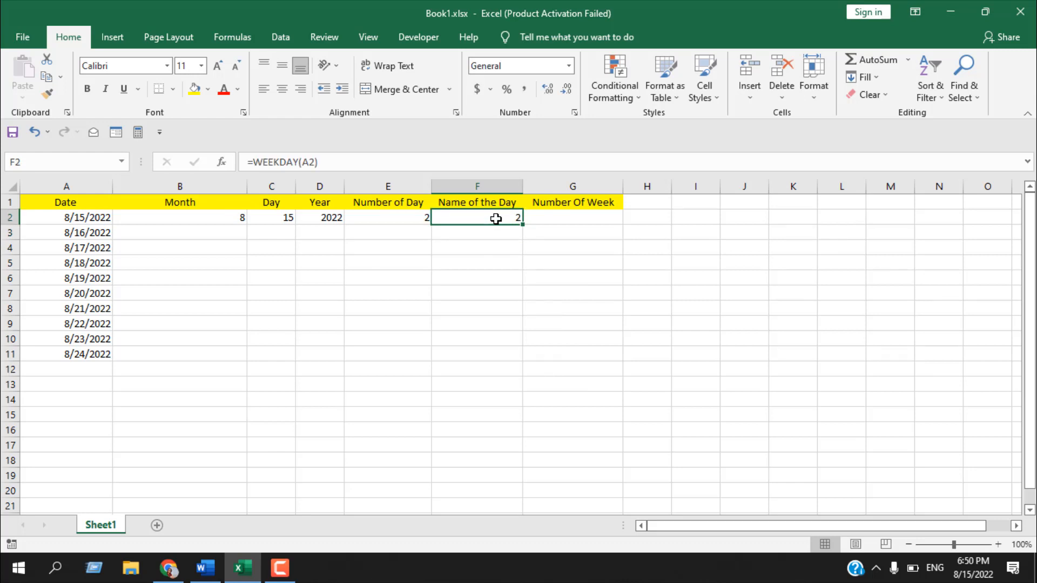
pyautogui.moveTo(493, 218); pyautogui.dragTo(477, 354)
pyautogui.rightClick(485, 268)
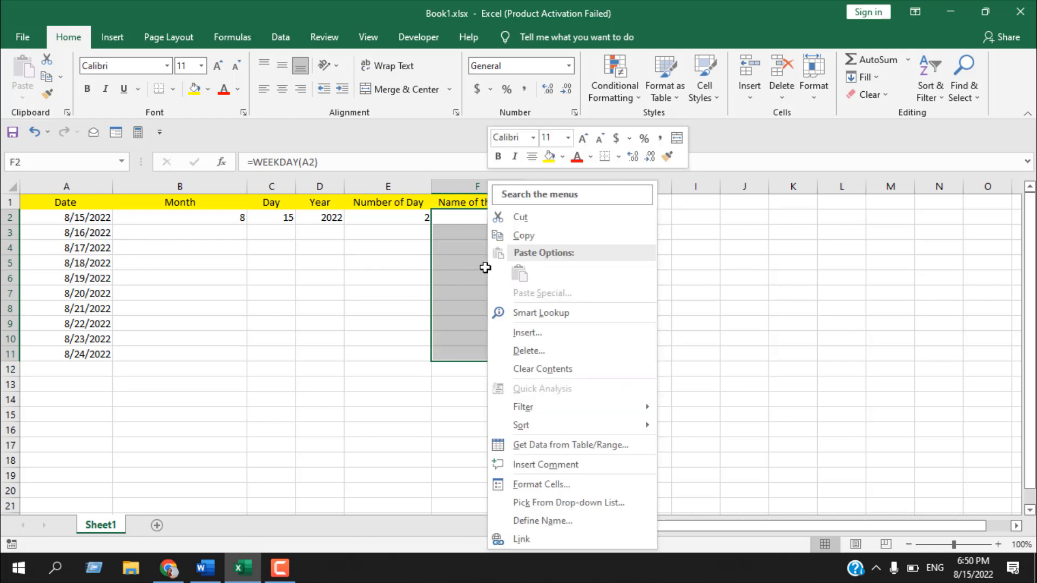
pyautogui.click(541, 486)
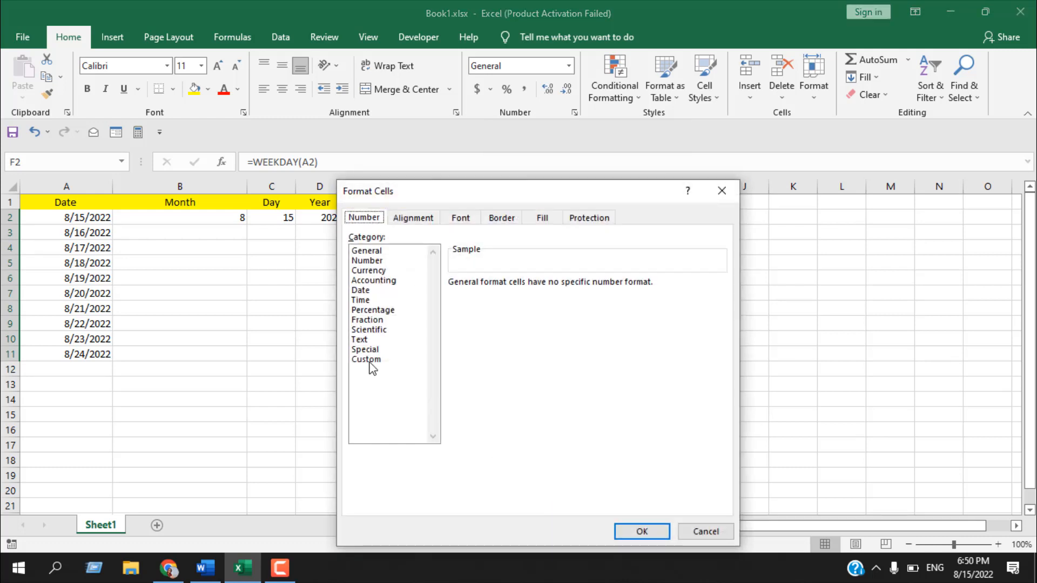
pyautogui.click(370, 359)
pyautogui.moveTo(489, 296); pyautogui.dragTo(449, 299)
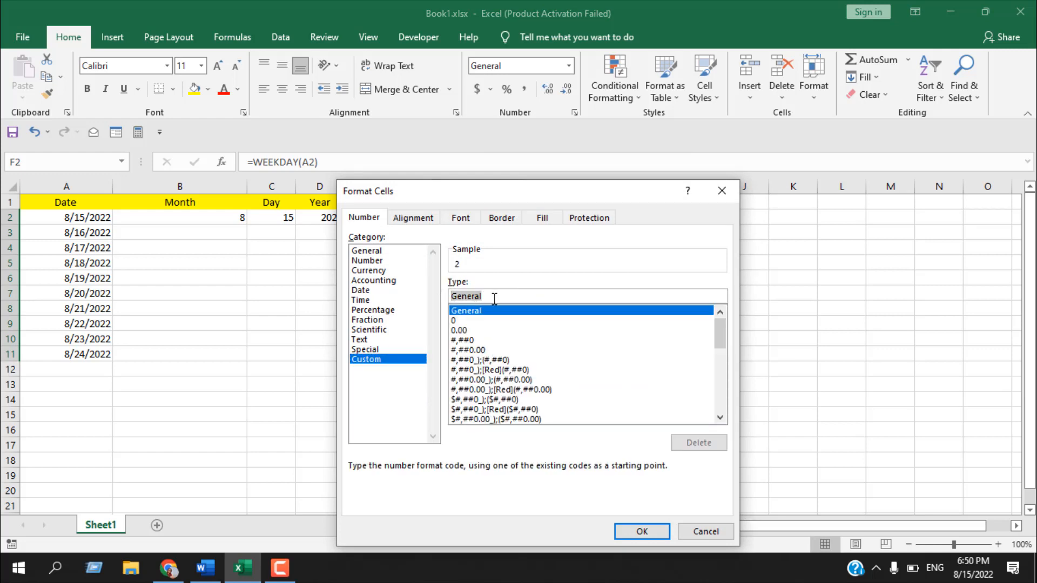
pyautogui.write('dddd')
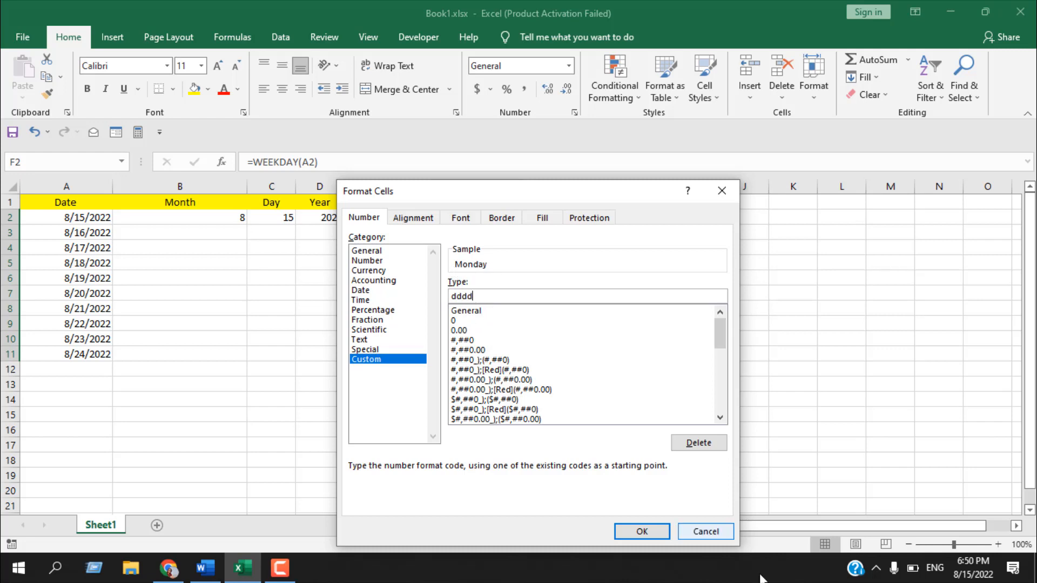
pyautogui.click(658, 532)
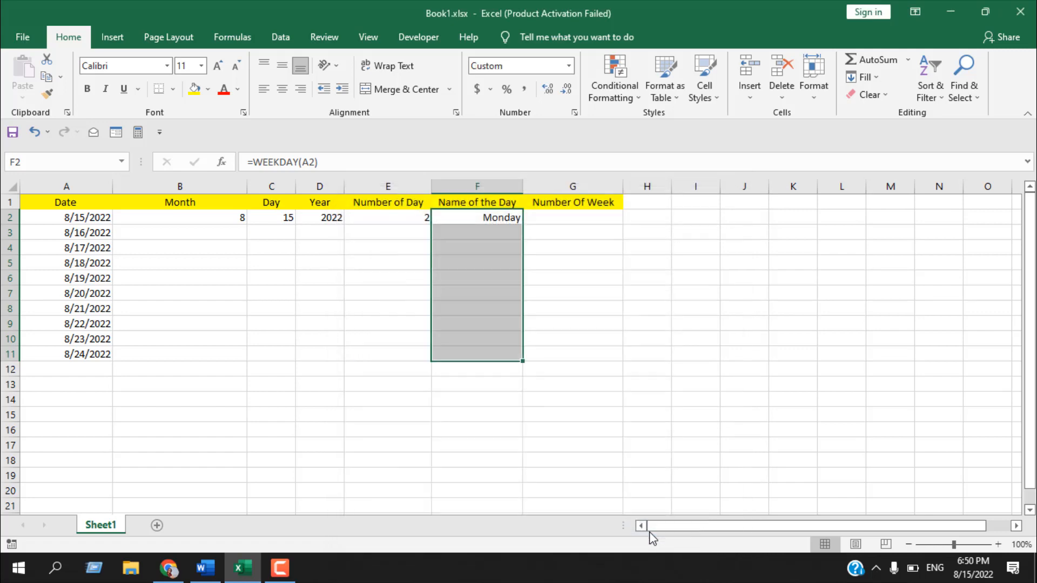
pyautogui.click(461, 217)
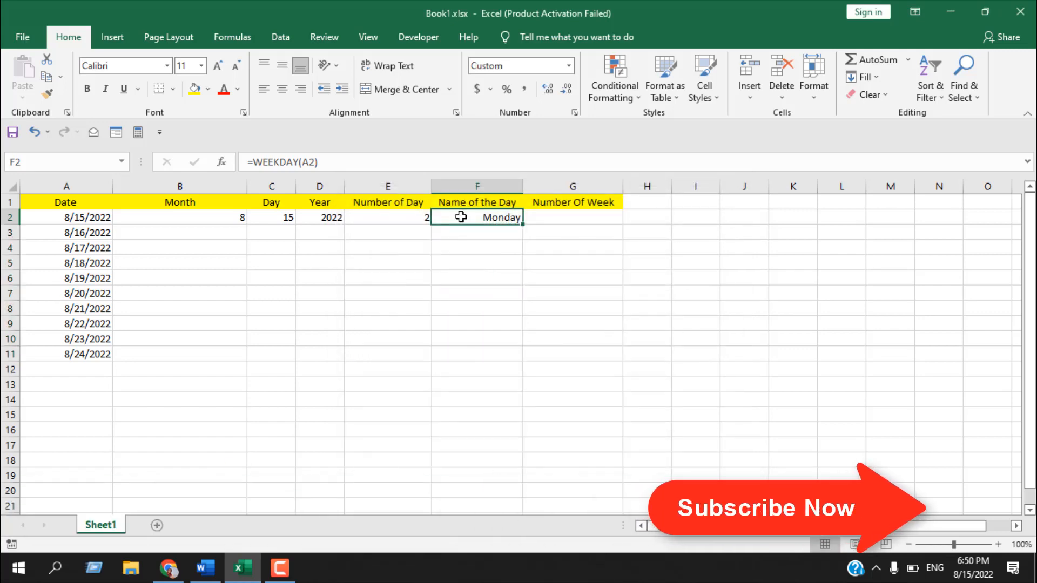
# Enter =WEEKNUM(A2) in the Number Of Week cell G2 to get the week number of the first date.
pyautogui.click(540, 219)
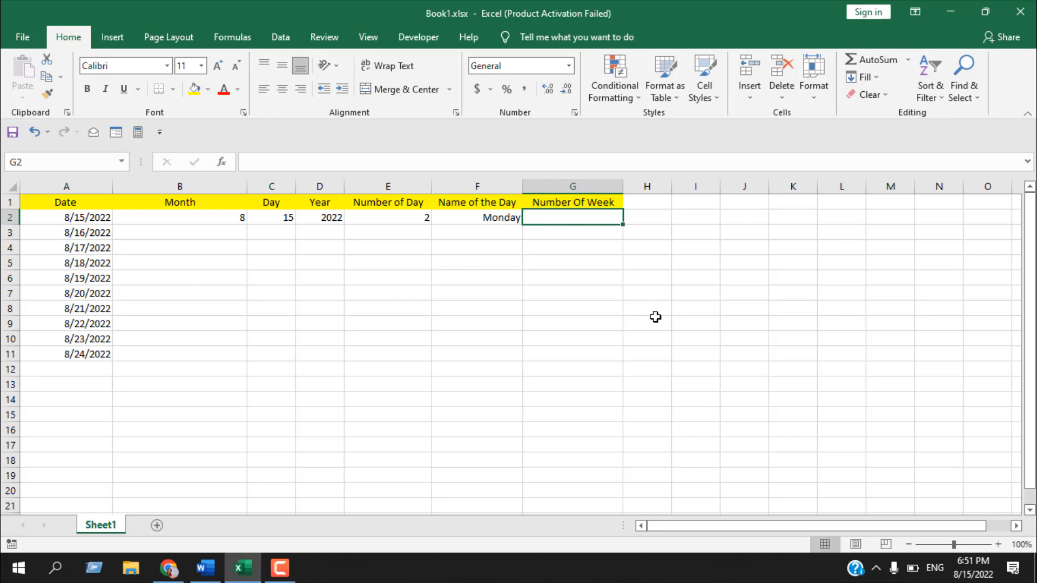
pyautogui.write('=')
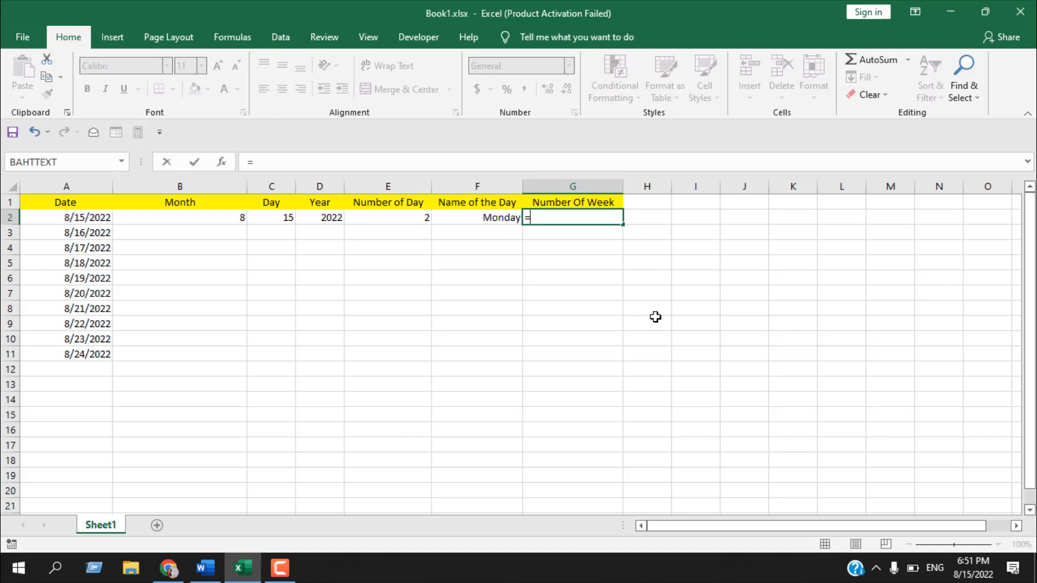
pyautogui.write('week')
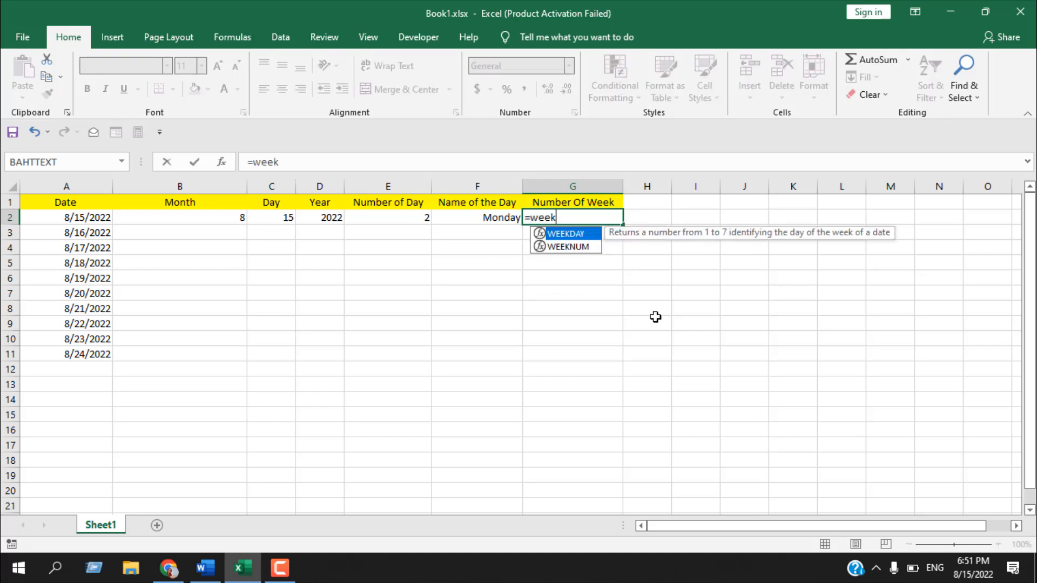
pyautogui.write('num')
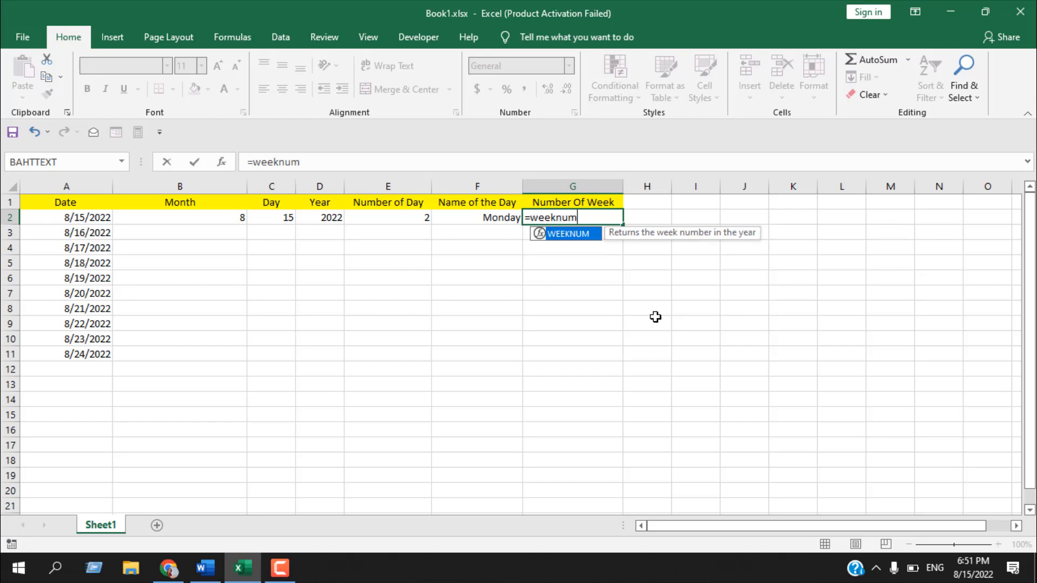
pyautogui.doubleClick(560, 234)
pyautogui.click(61, 216)
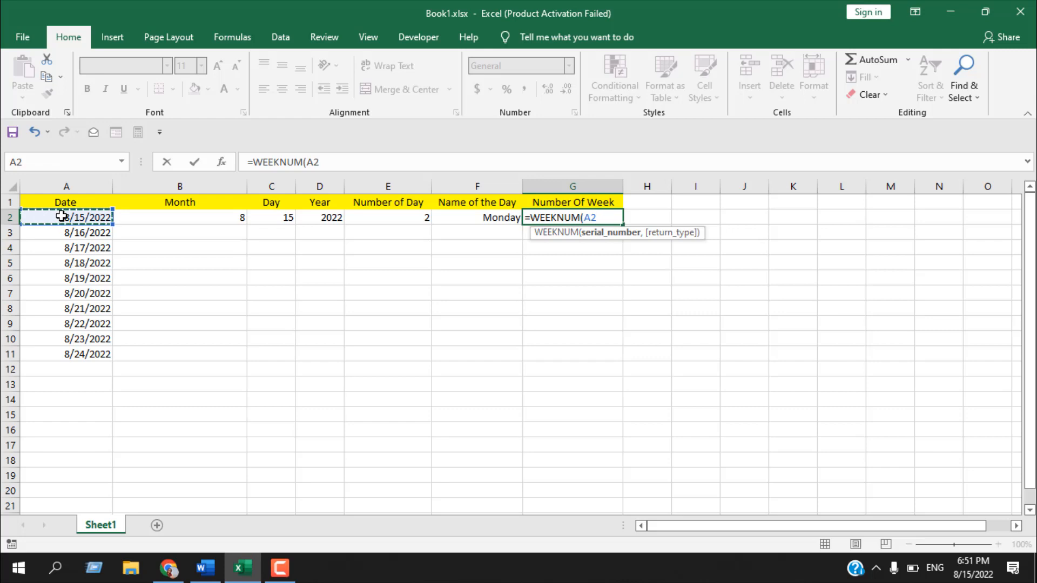
pyautogui.write(',1)')
pyautogui.press('Return')
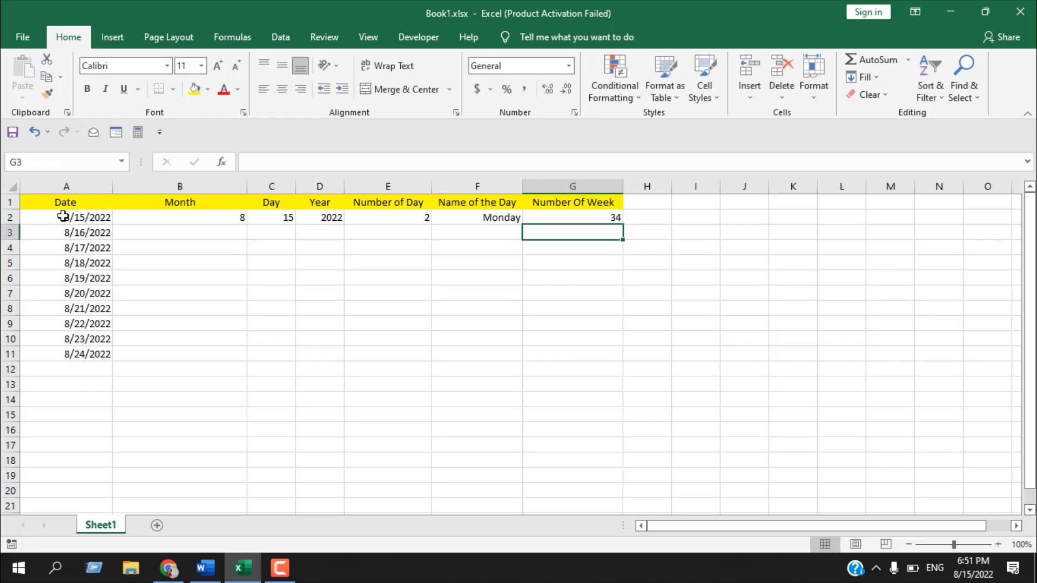
# Fill the Month, Day and Year formulas from B2:D2 down through row 11.
pyautogui.click(186, 220)
pyautogui.moveTo(247, 224); pyautogui.dragTo(238, 359)
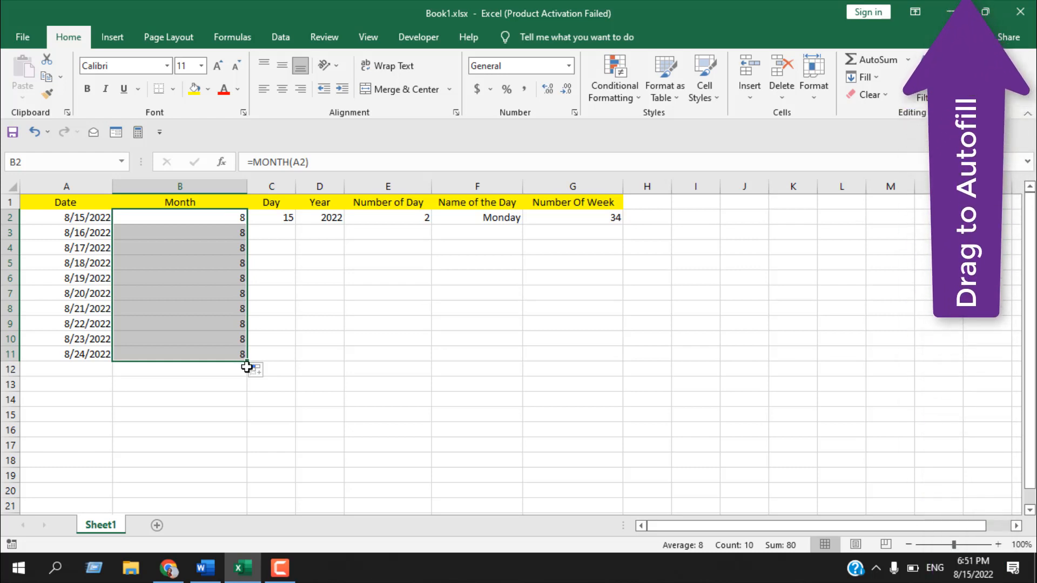
pyautogui.click(286, 219)
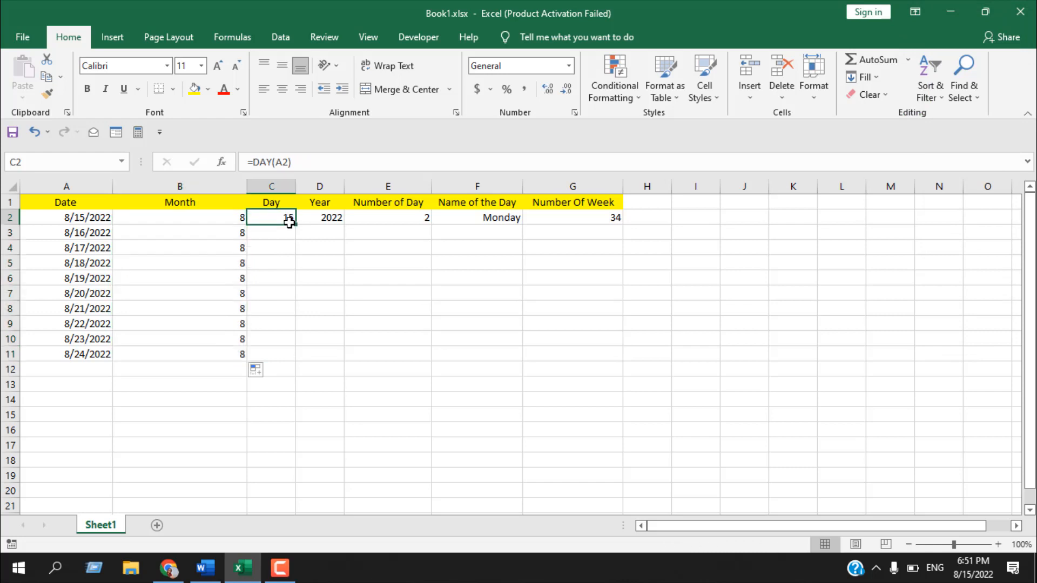
pyautogui.doubleClick(296, 224)
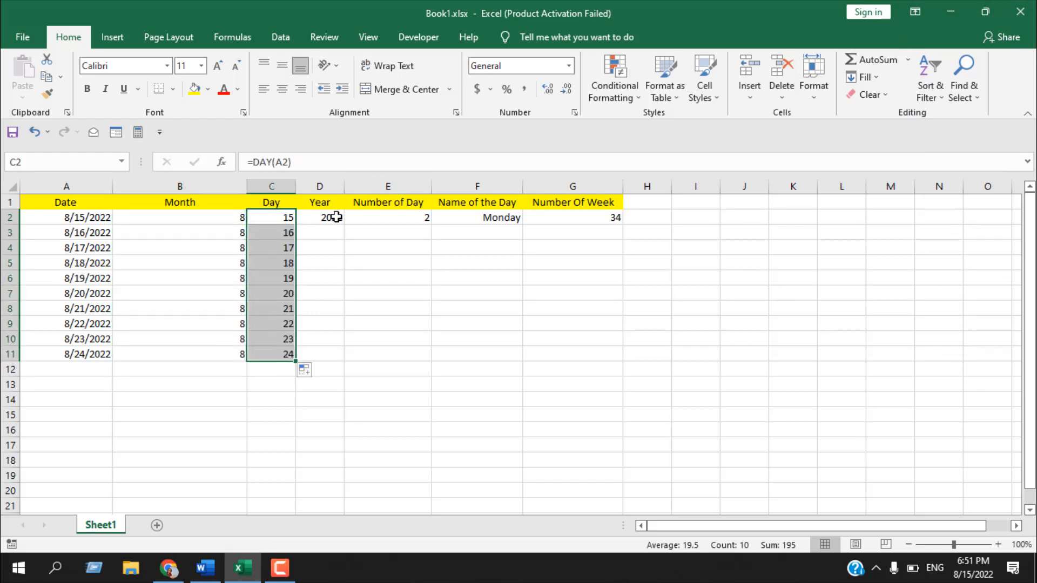
pyautogui.click(335, 216)
pyautogui.doubleClick(344, 224)
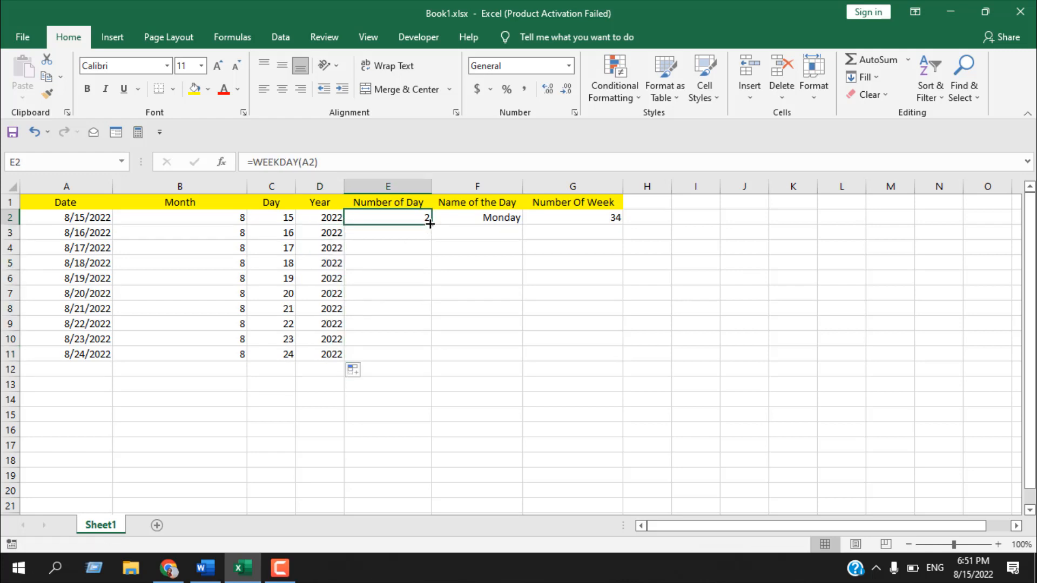
# Fill the Number of Day, Name of the Day and Number Of Week formulas from E2:G2 down through row 11.
pyautogui.doubleClick(431, 224)
pyautogui.click(503, 217)
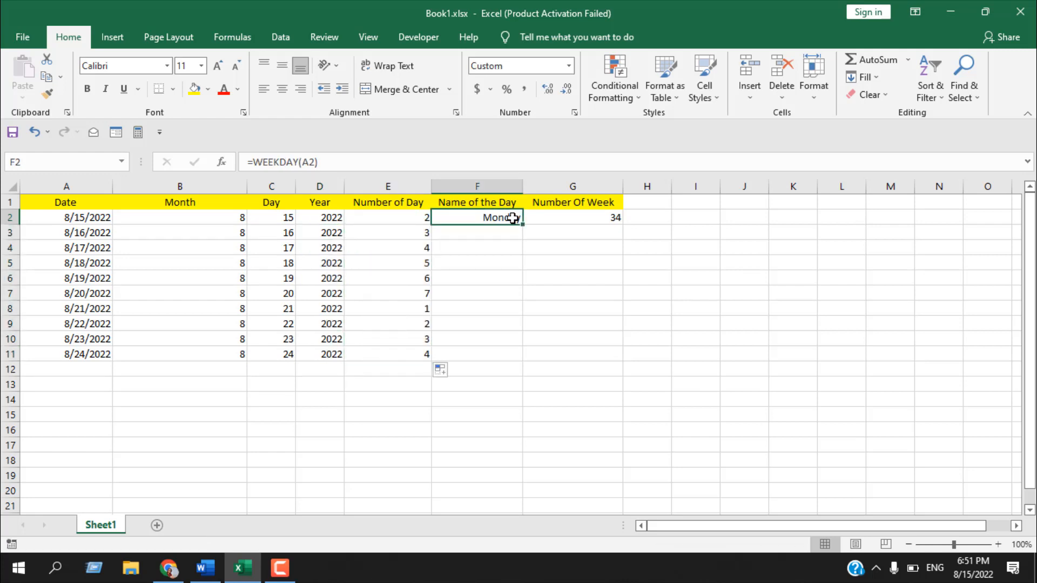
pyautogui.doubleClick(522, 224)
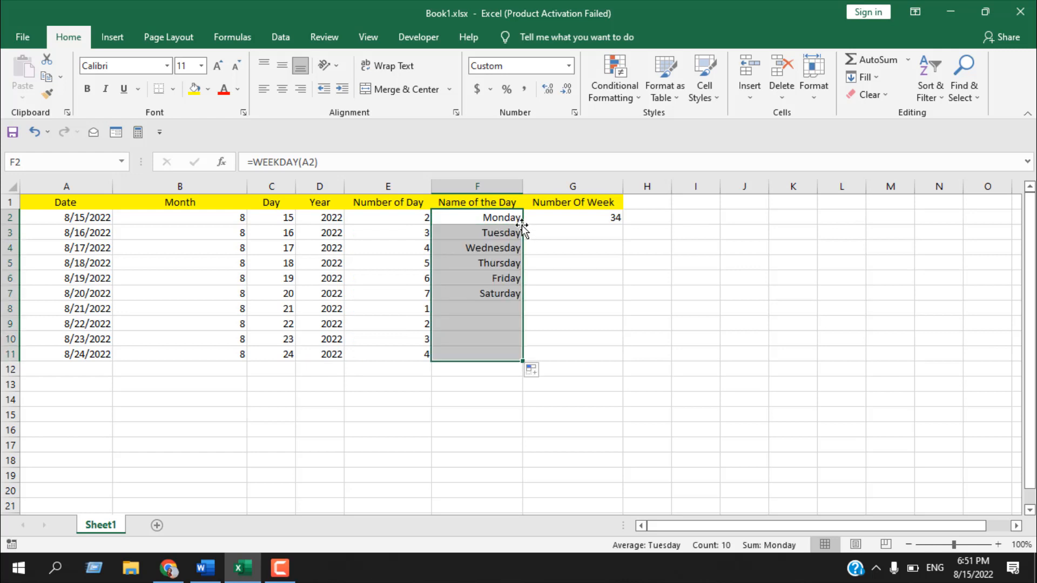
pyautogui.click(567, 218)
pyautogui.doubleClick(622, 227)
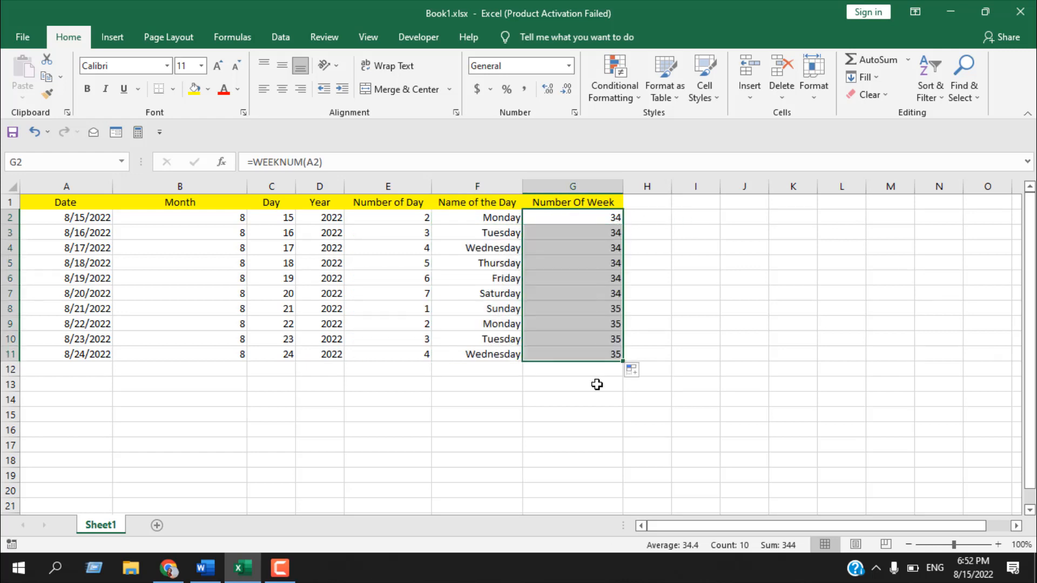
# Compare the week numbers with the day names across the rows, checking the change from Saturday to Sunday.
pyautogui.click(603, 292)
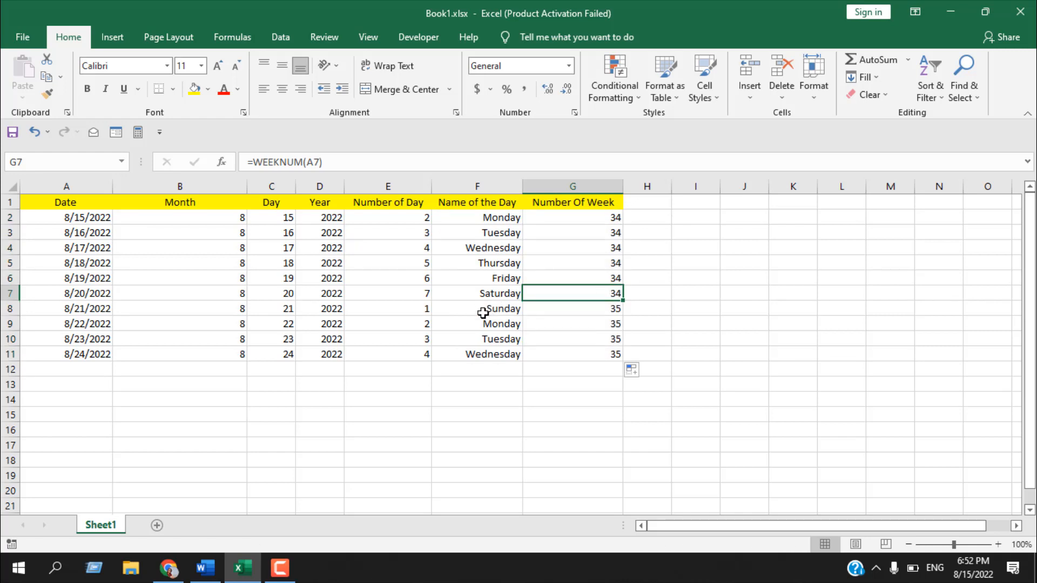
pyautogui.click(482, 311)
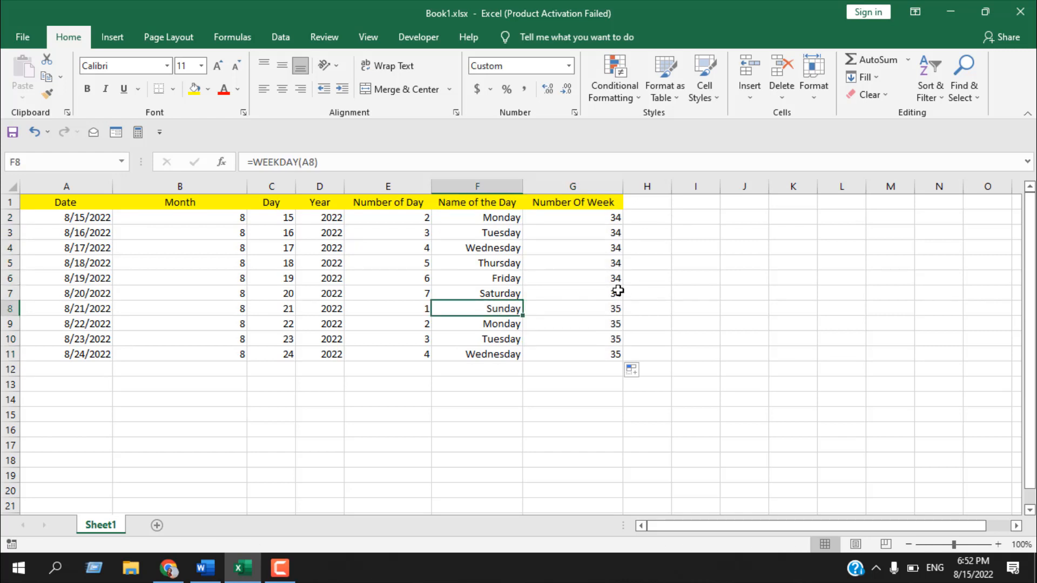
pyautogui.click(601, 314)
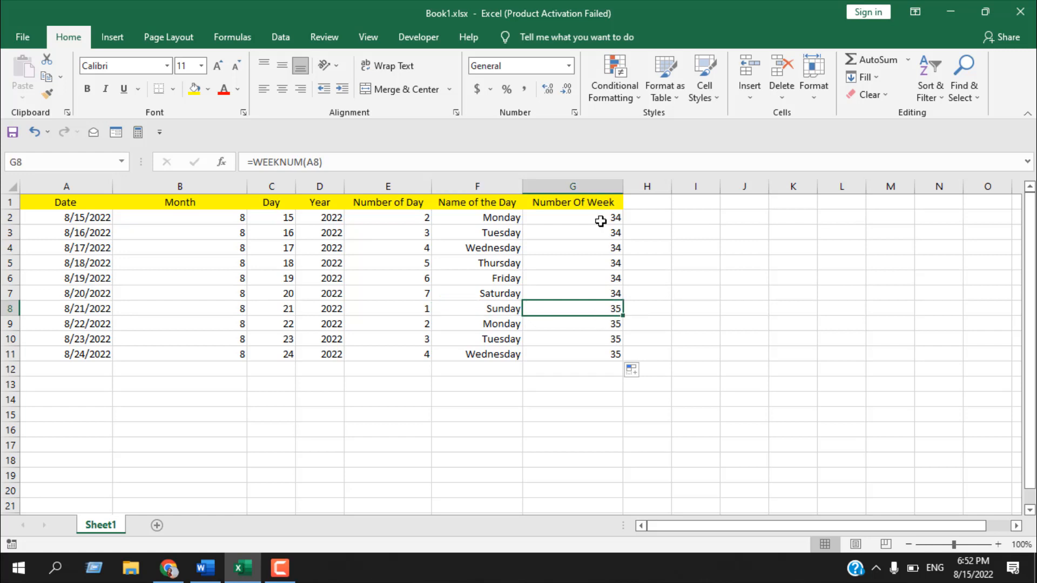
pyautogui.moveTo(601, 221); pyautogui.dragTo(101, 298)
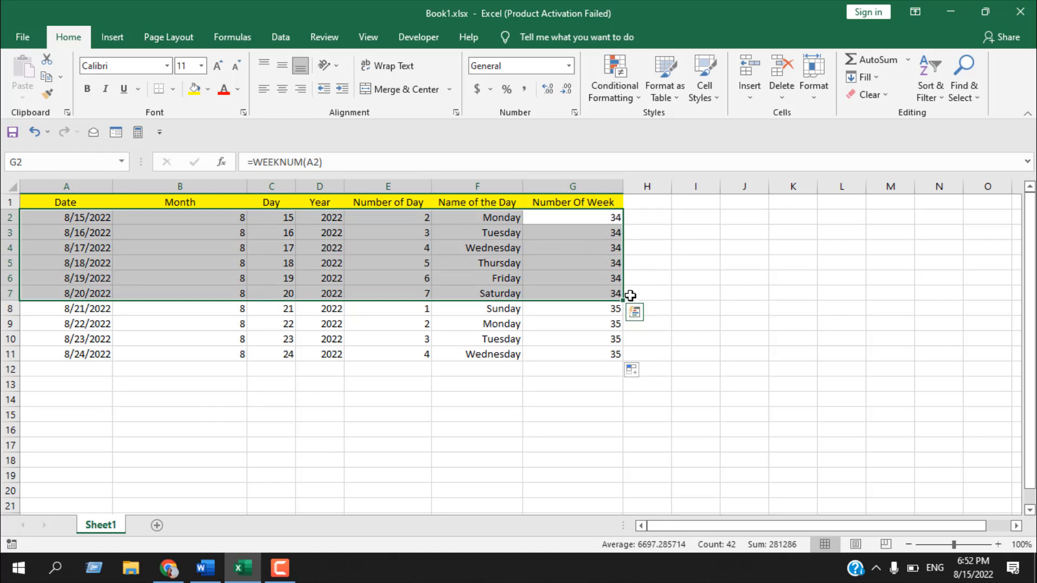
pyautogui.moveTo(586, 313); pyautogui.dragTo(85, 351)
pyautogui.click(381, 389)
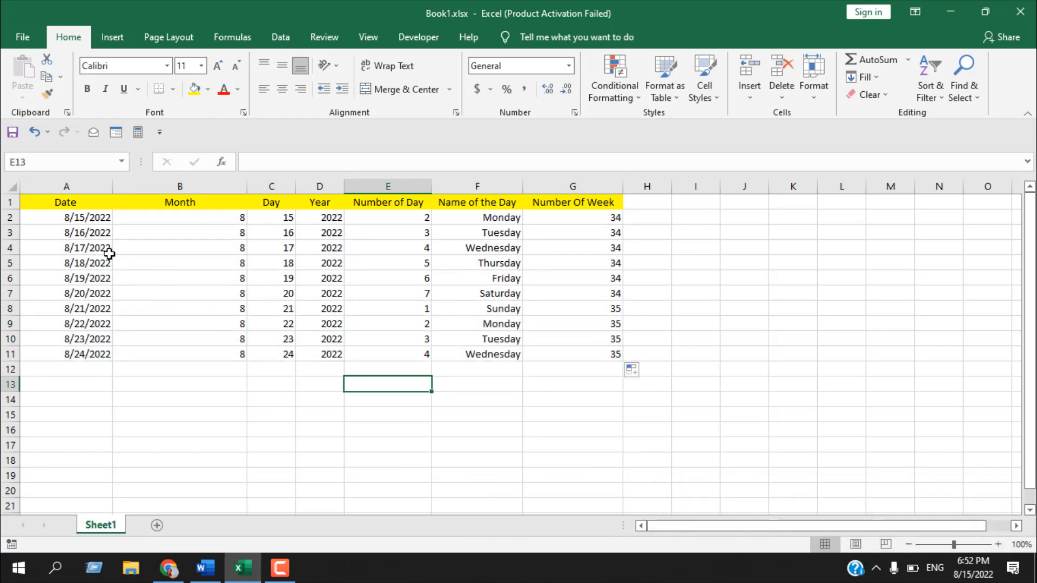
# Review the formulas in B2 through G2 that extract each part of the first date.
pyautogui.click(223, 218)
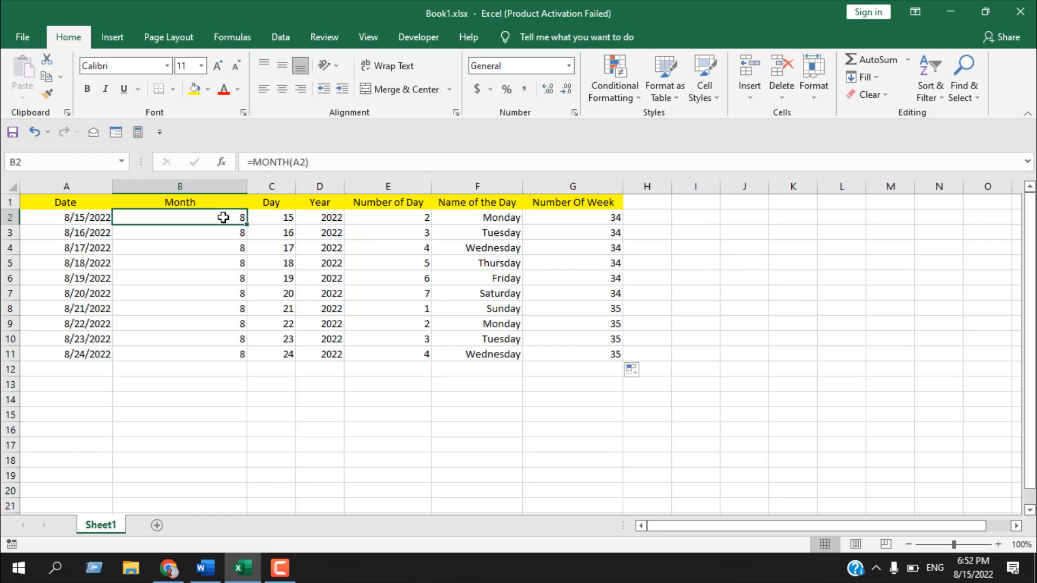
pyautogui.click(301, 217)
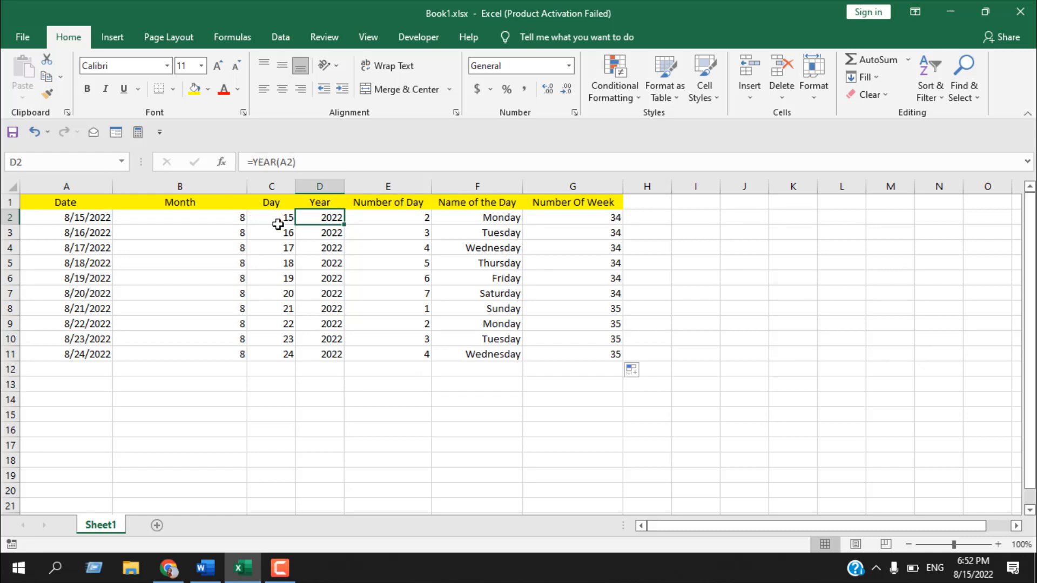
pyautogui.click(277, 224)
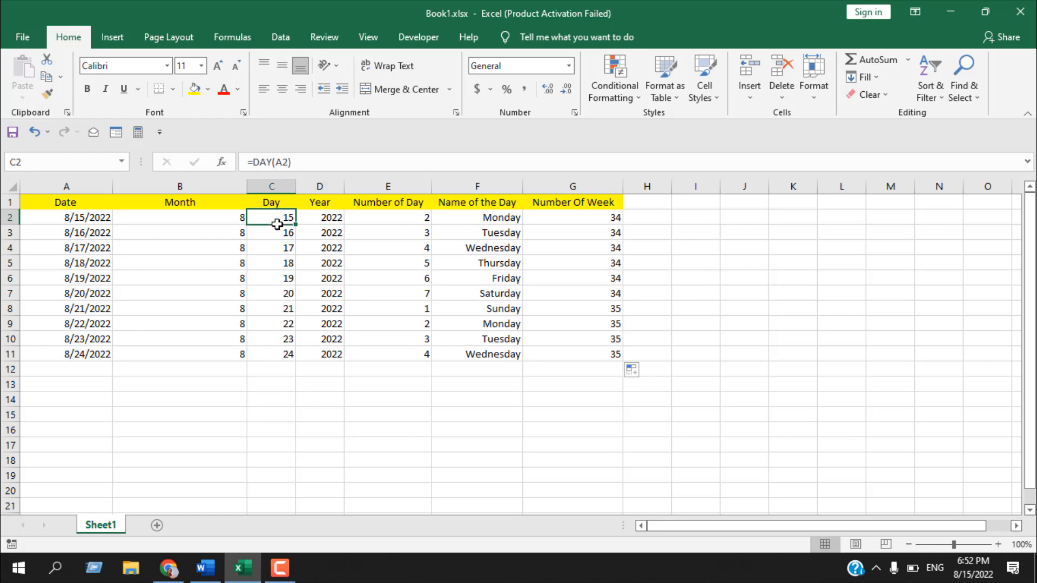
pyautogui.click(354, 222)
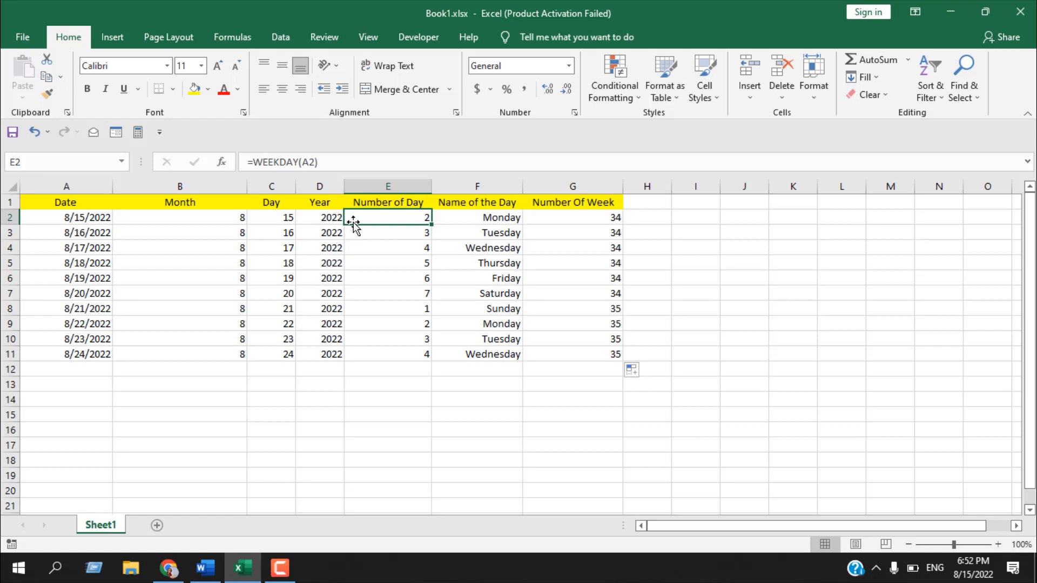
pyautogui.click(465, 219)
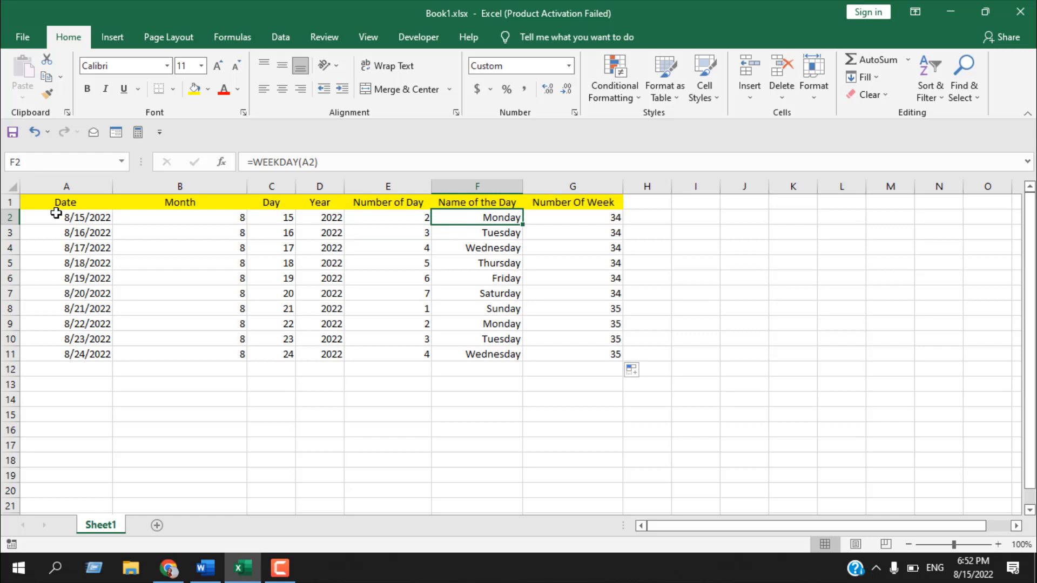
pyautogui.click(561, 219)
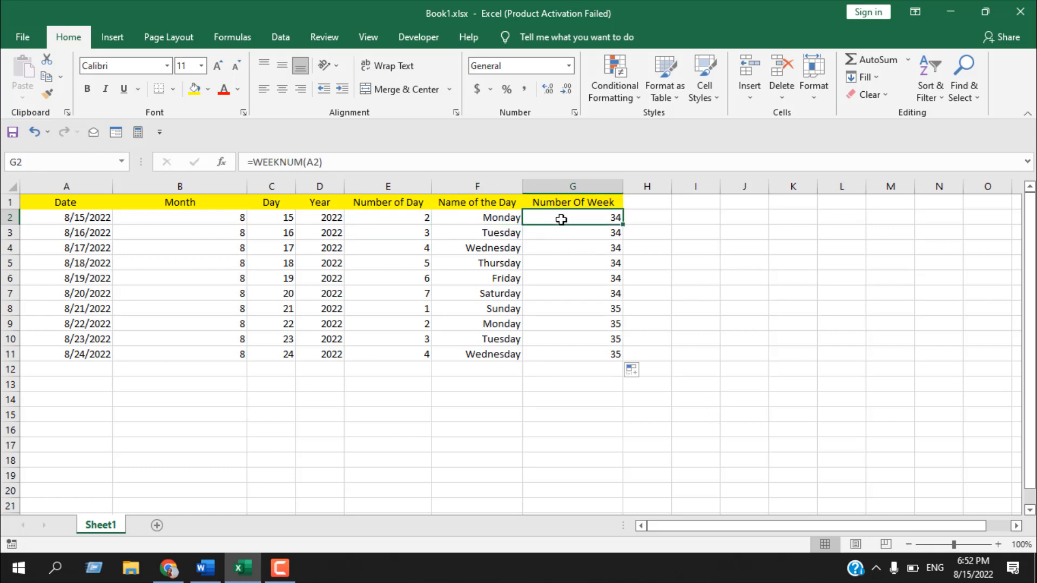